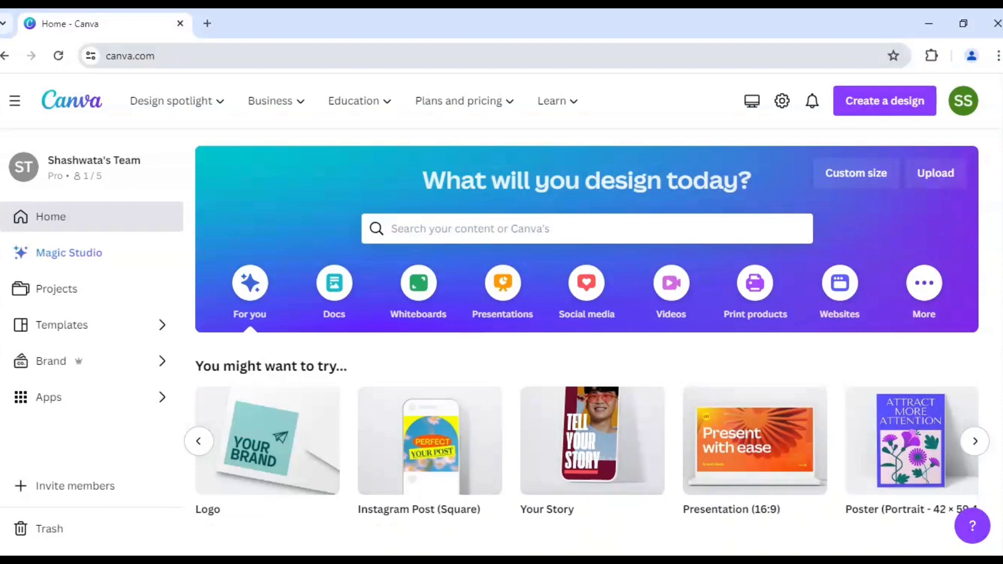
Create a blank Instagram Post (Square) design and search the elements for "woman portrait".
mouse_move(441, 449)
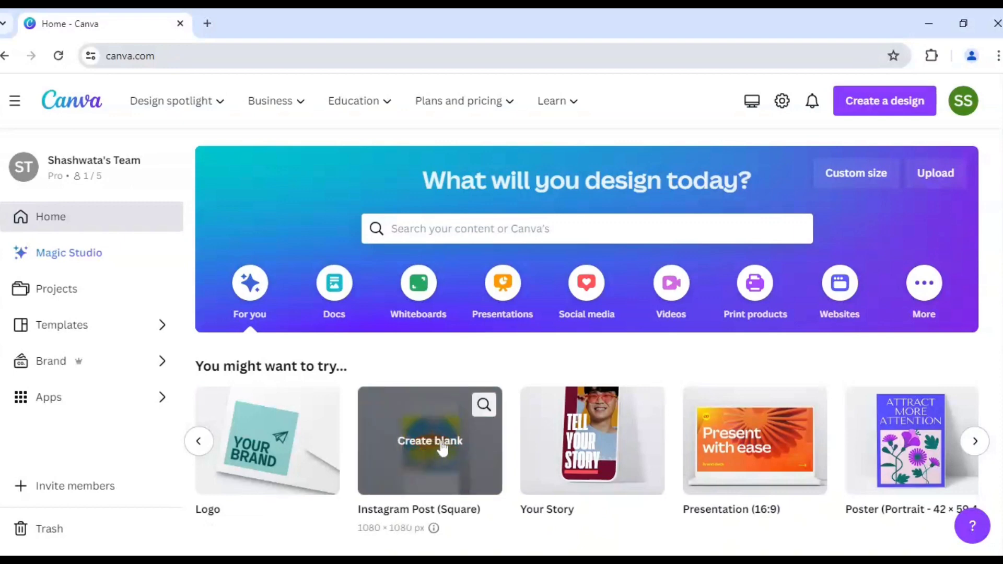
left_click(441, 448)
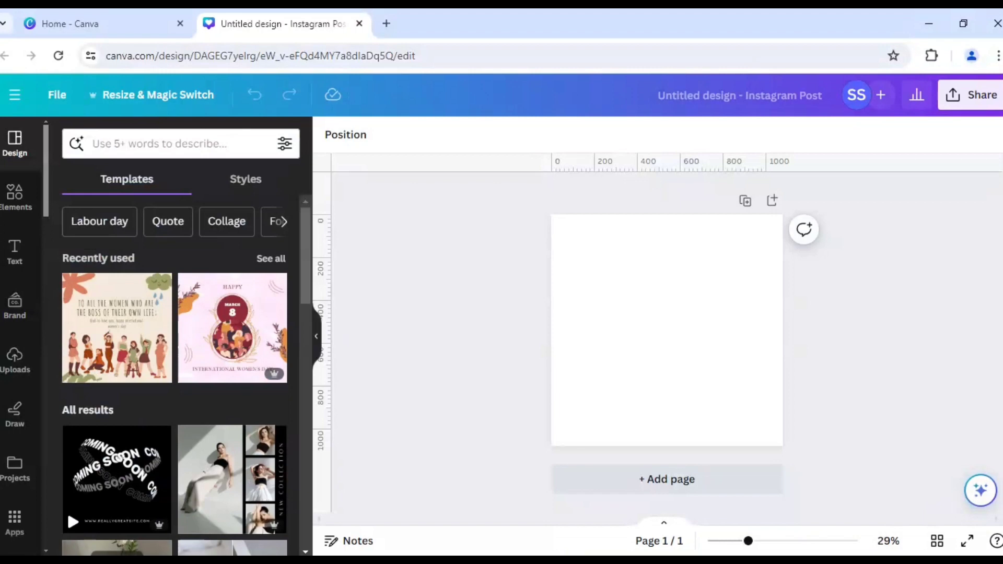
left_click(15, 194)
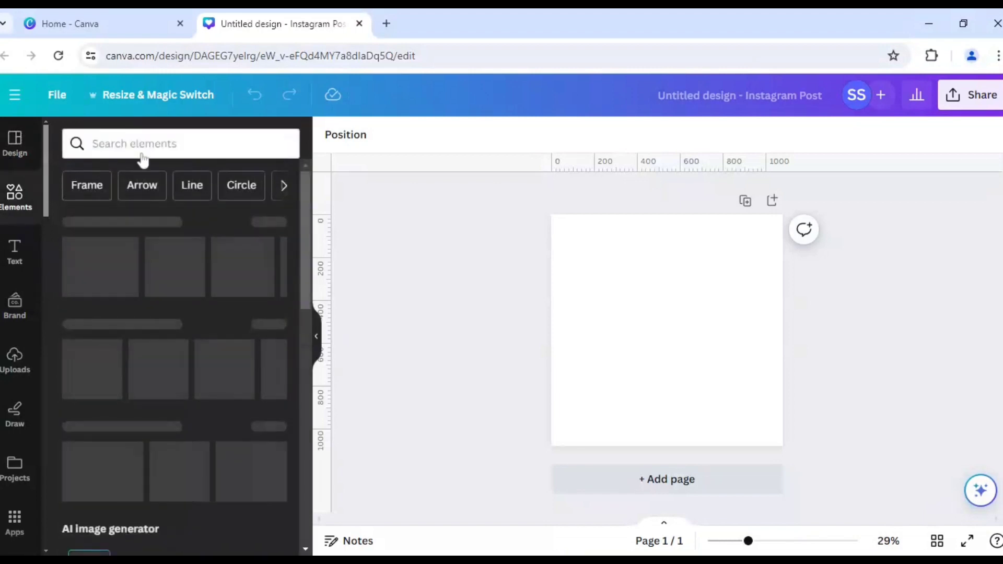
left_click(142, 149)
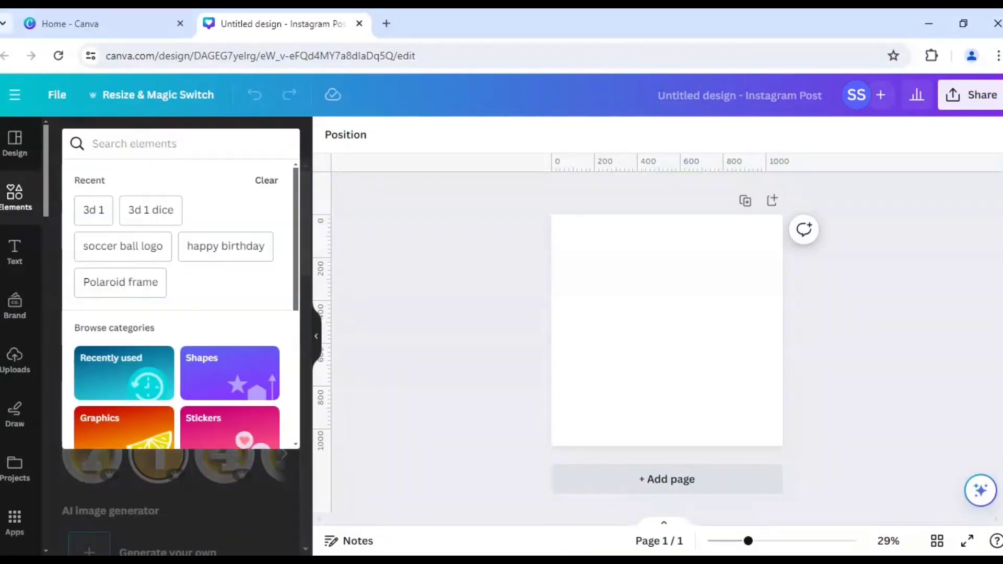
type("wom")
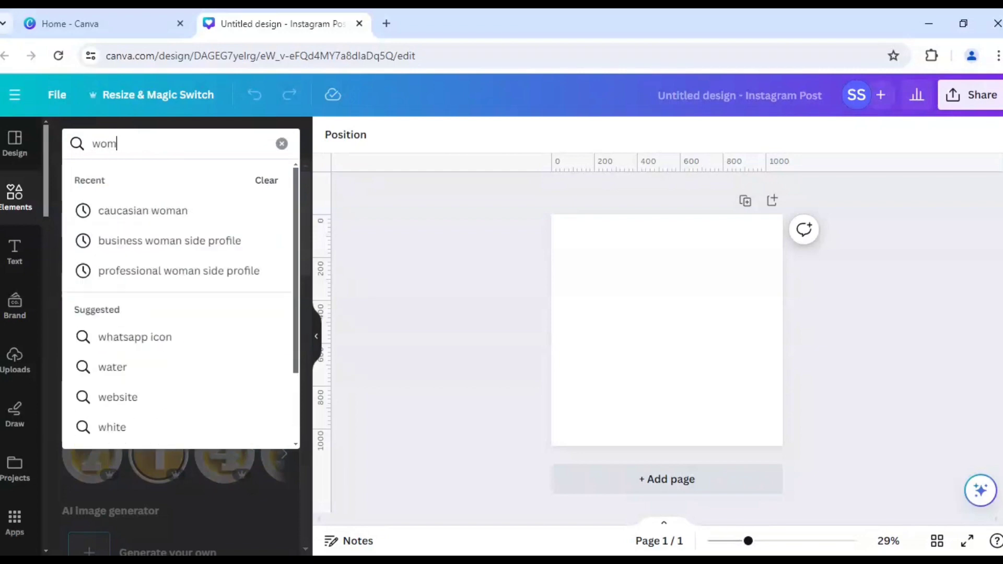
type("an portrai")
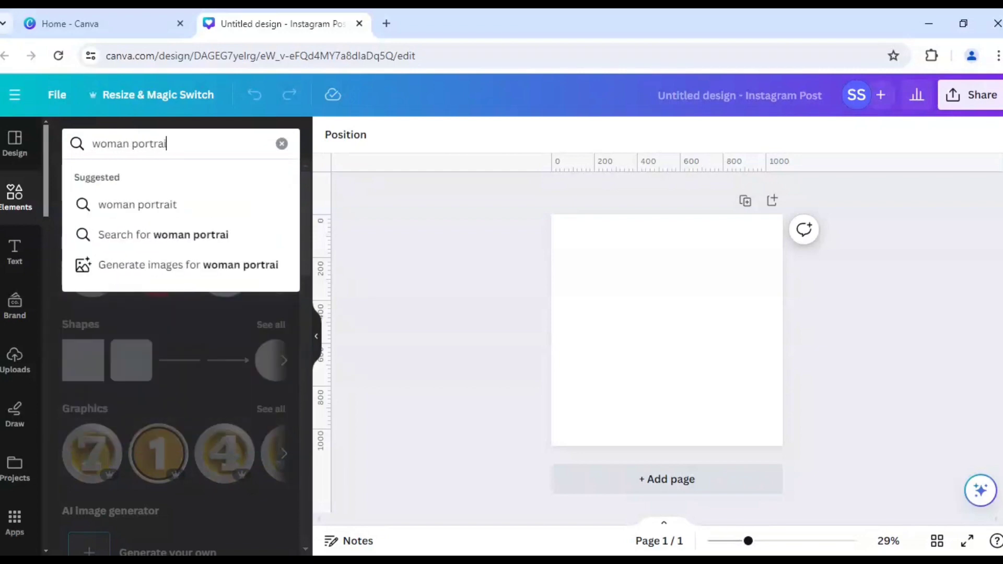
type("t")
key("Return")
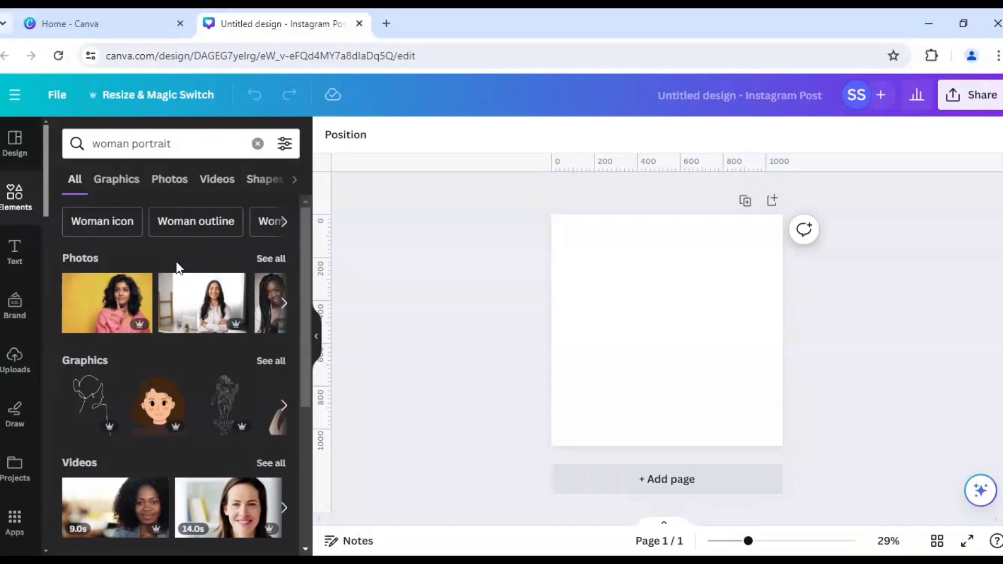
Add the photo of the smiling curly-haired woman in a dark green top from the full set of photo results.
left_click(271, 260)
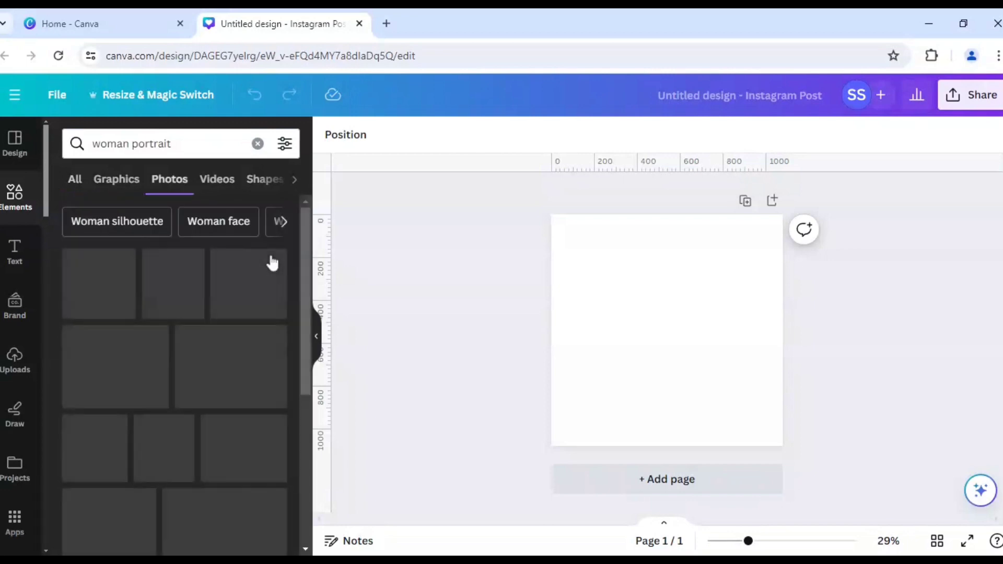
scroll(200, 316, "down", 3)
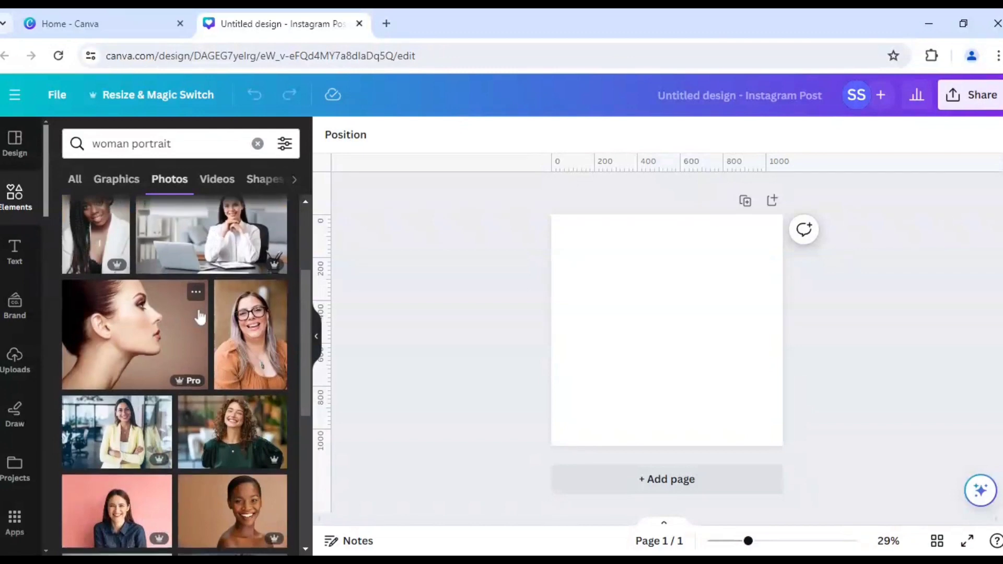
scroll(199, 315, "down", 2)
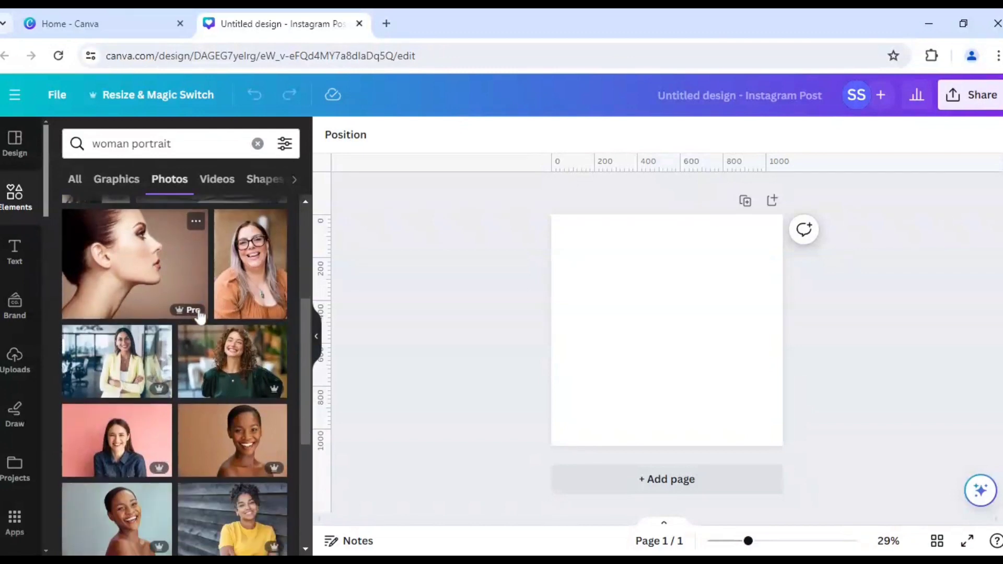
left_click(232, 375)
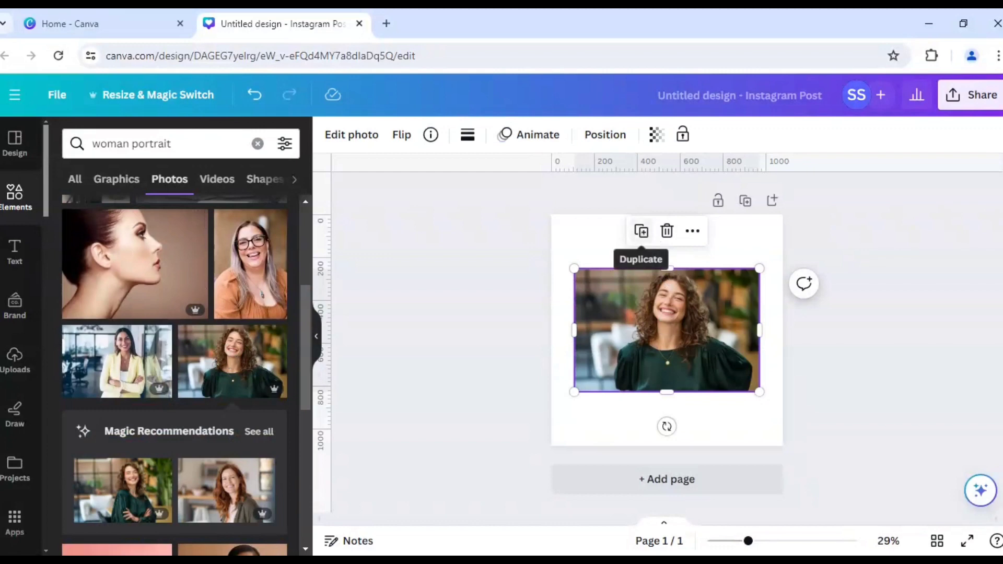
Duplicate the woman's photo twice and align each copy exactly on top of the original.
left_click(642, 232)
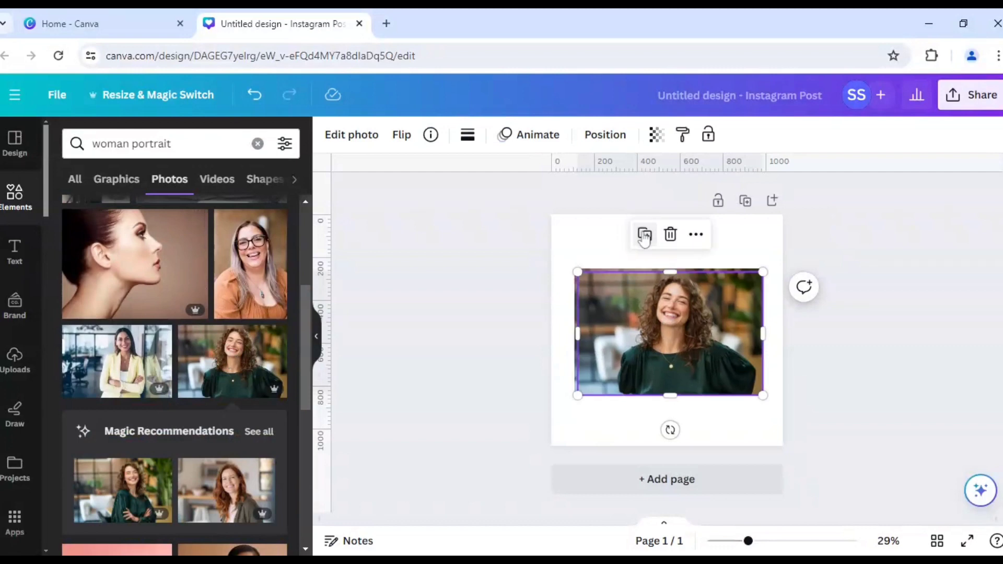
left_click_drag(674, 322, 670, 318)
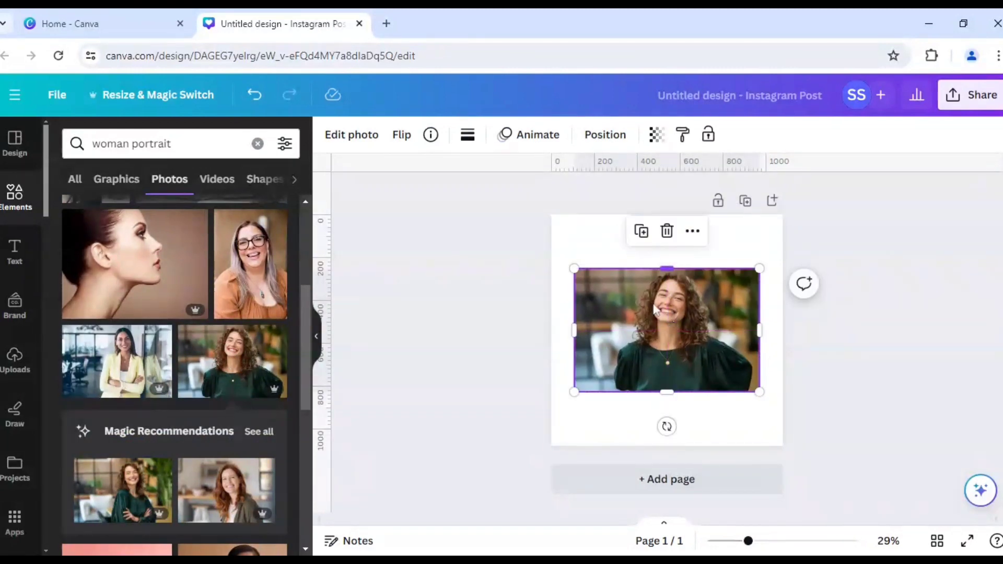
left_click(641, 232)
left_click_drag(671, 318, 669, 320)
Enlarge all the stacked photos together until they fill the whole page, centred on the woman.
key("ctrl+a")
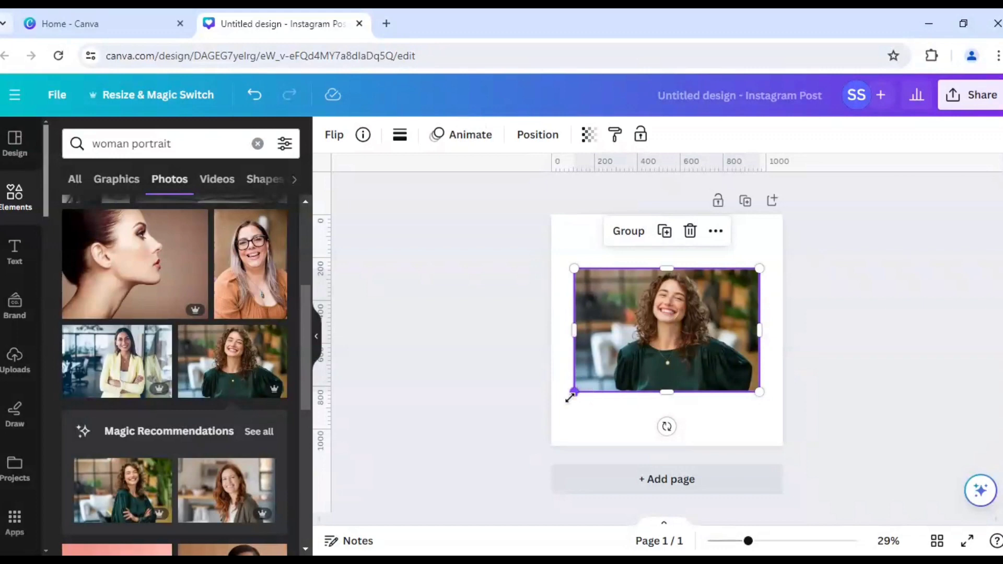
left_click_drag(573, 394, 510, 473)
left_click_drag(760, 267, 848, 222)
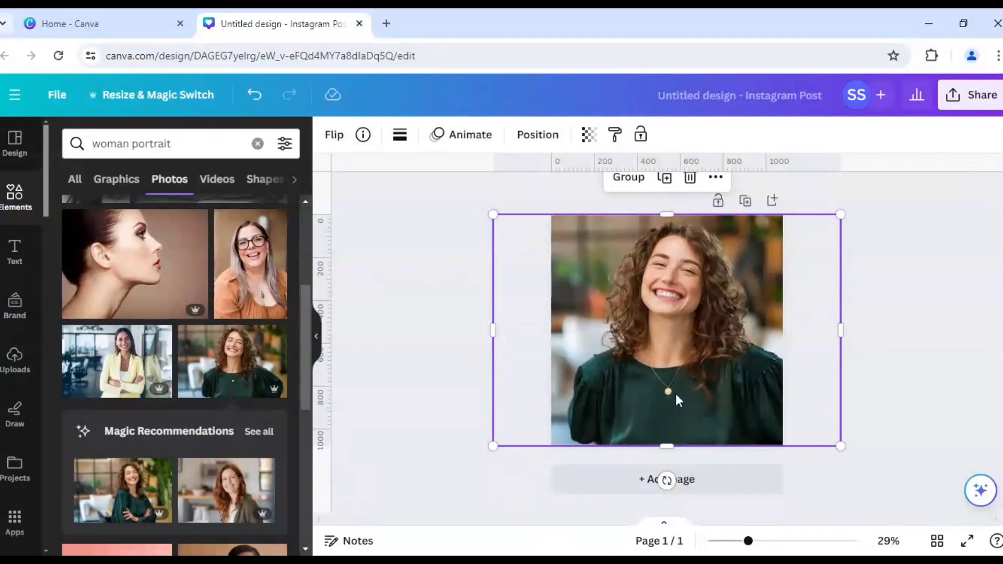
left_click_drag(669, 393, 673, 392)
left_click(901, 352)
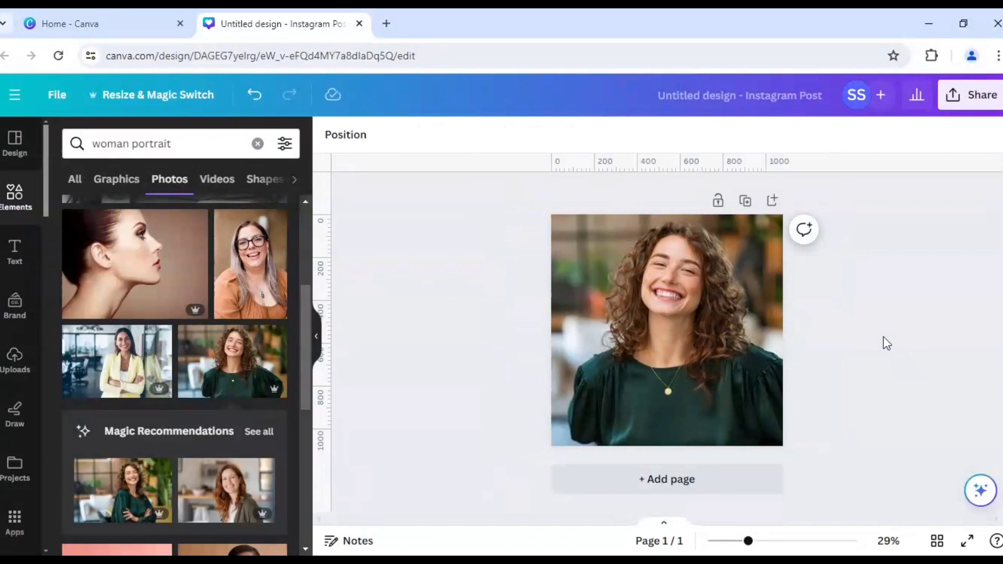
Copy the top photo of the stack and paste it onto a new second page.
left_click(709, 339)
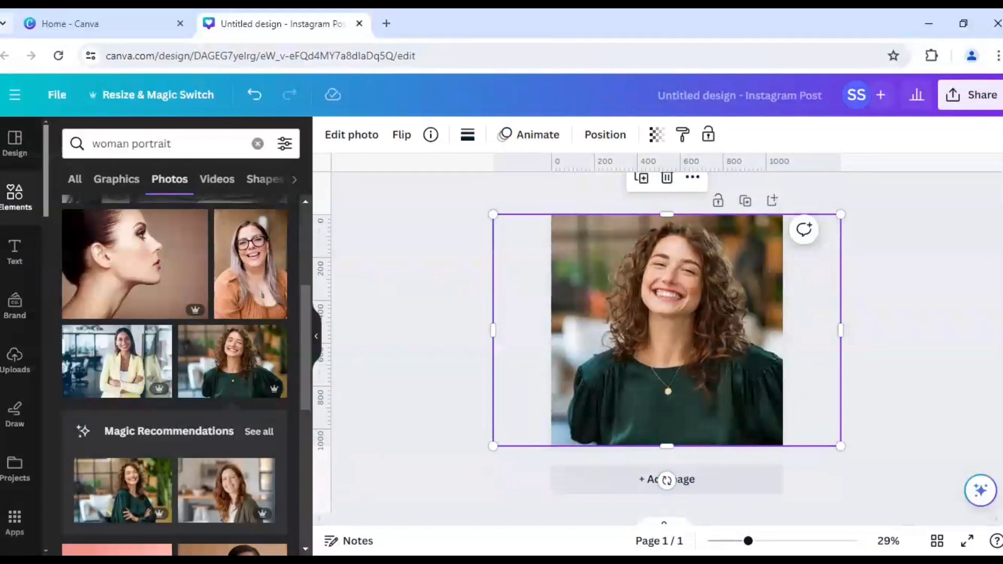
right_click(699, 320)
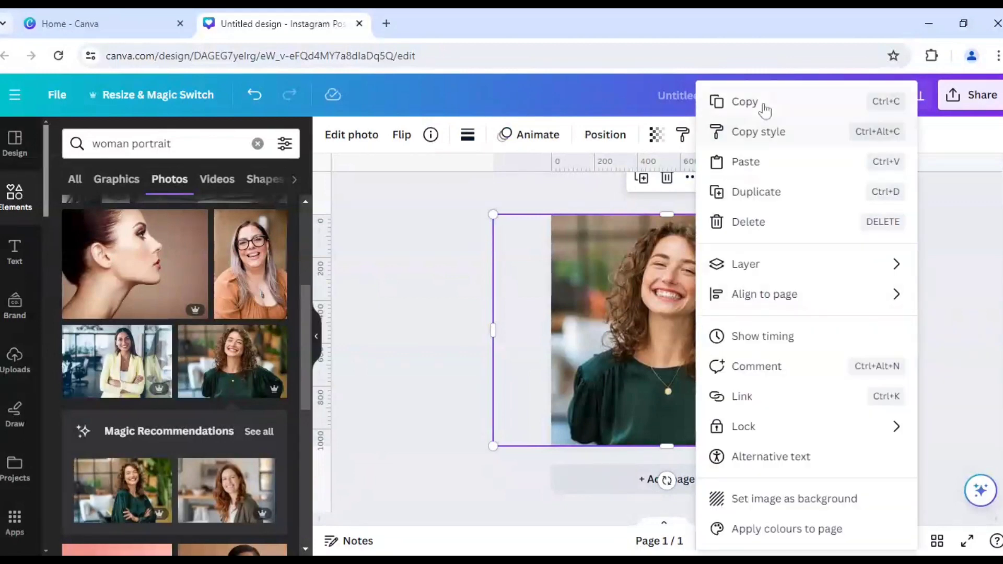
left_click(623, 390)
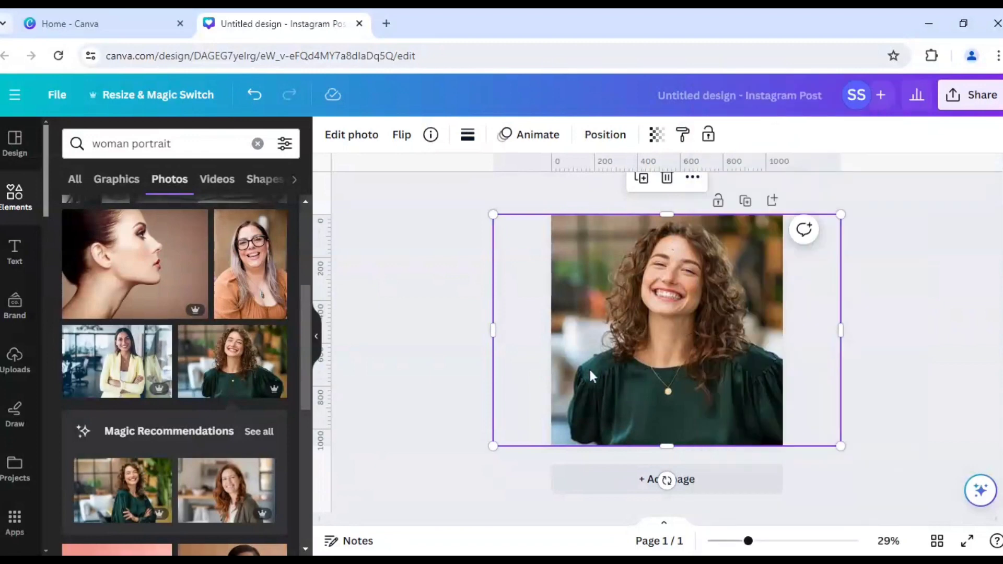
key("Escape")
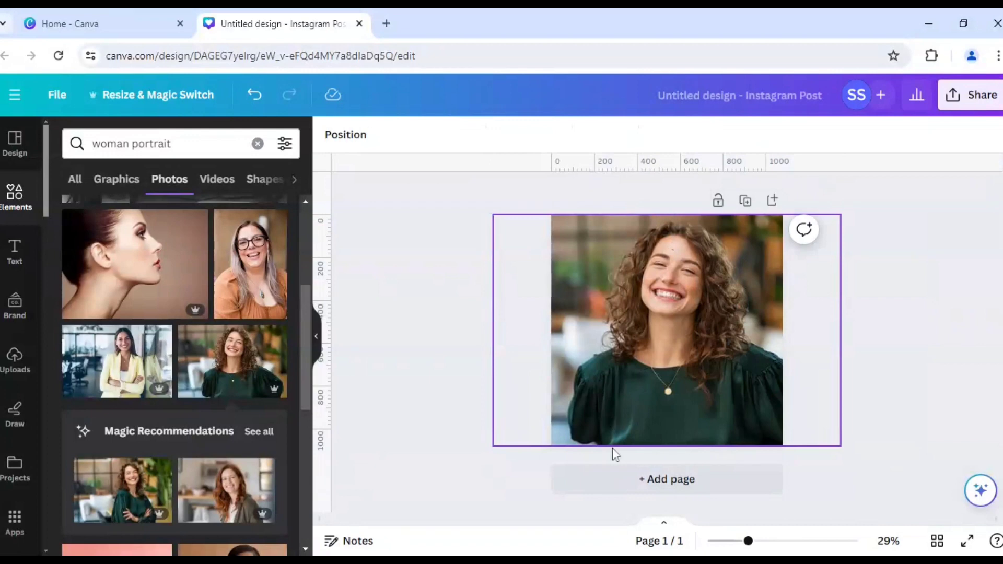
left_click(632, 493)
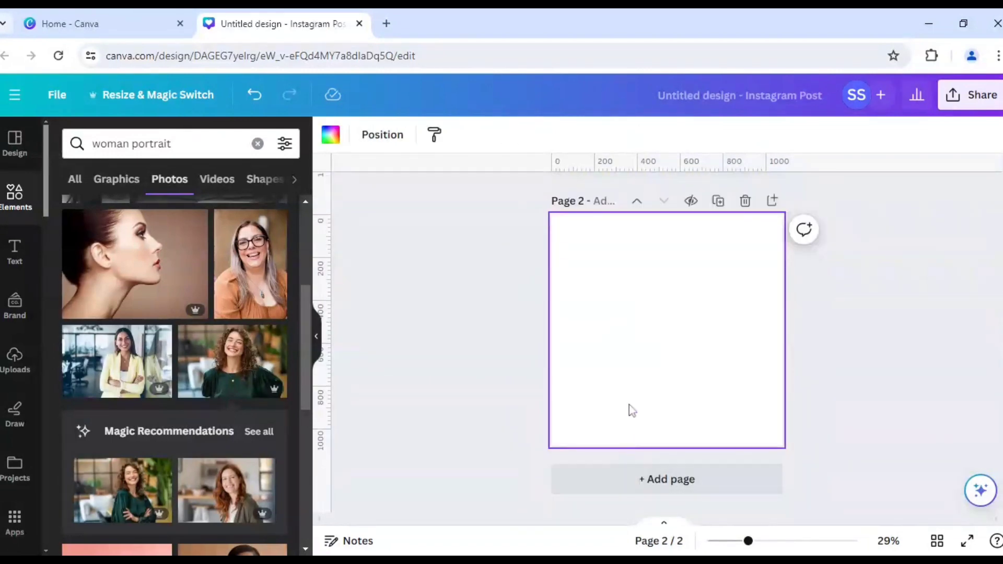
key("ctrl+v")
left_click(448, 395)
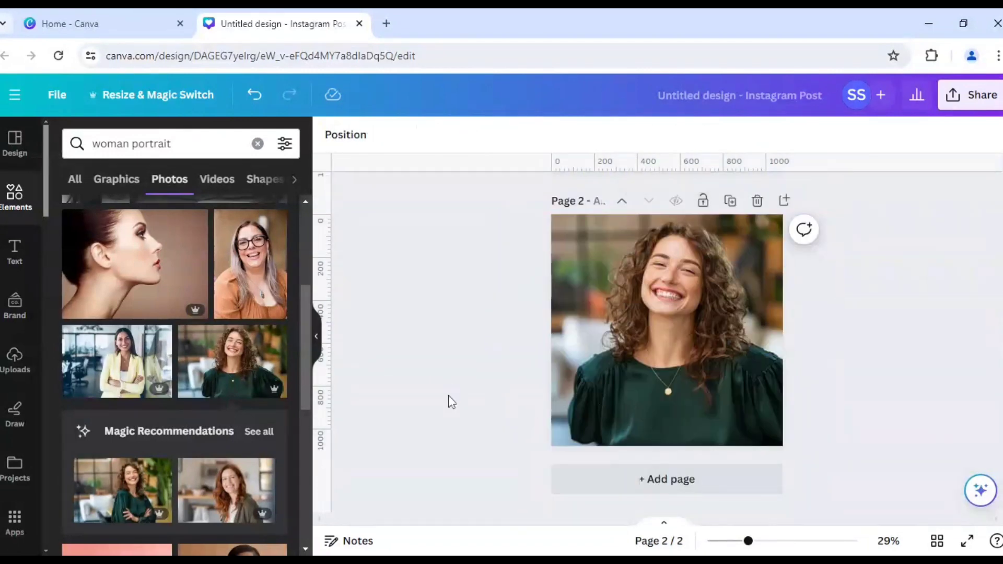
Add a third page and paste the same photo of the woman onto it.
left_click(614, 490)
scroll(513, 442, "up", 6)
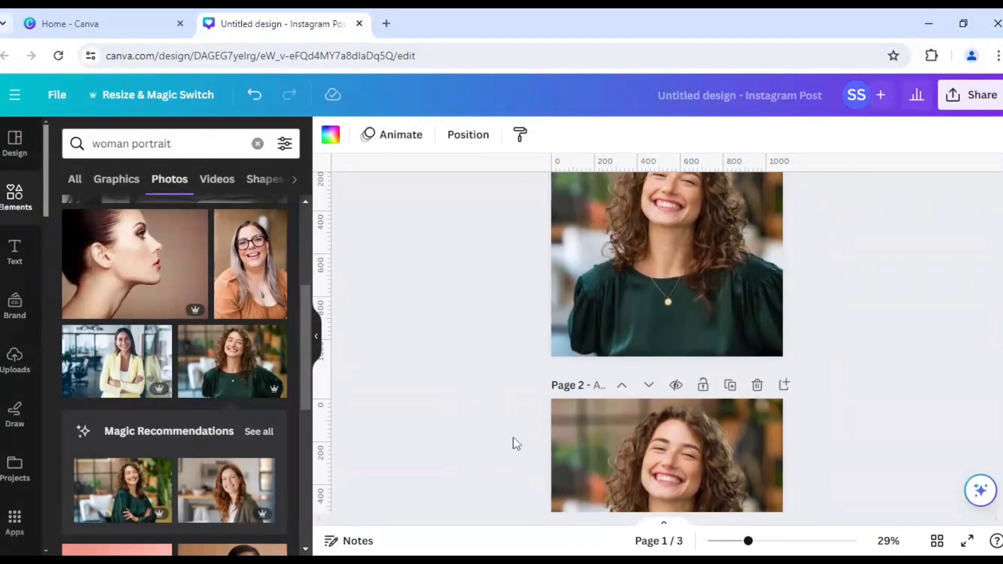
scroll(516, 443, "up", 2)
left_click(616, 312)
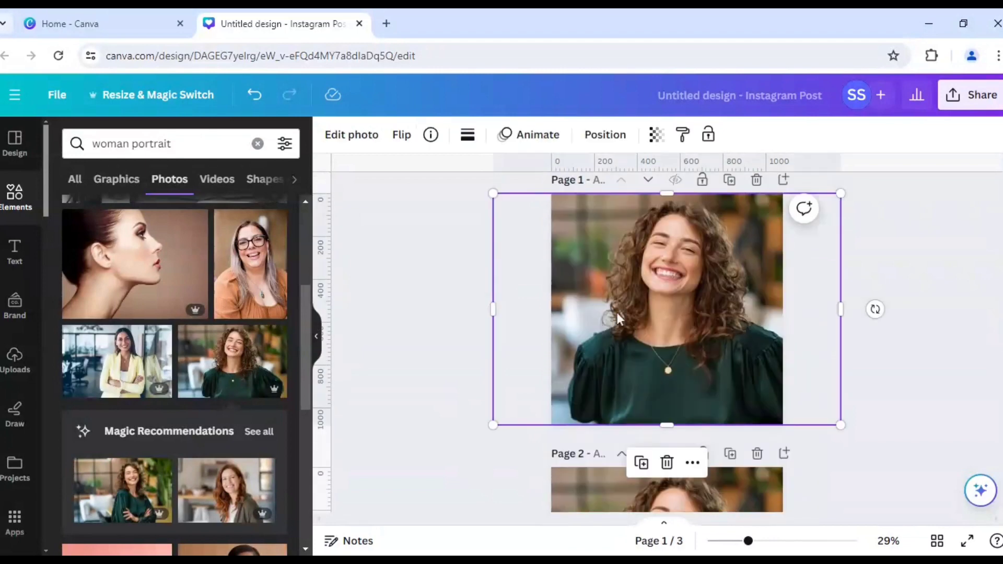
left_click(502, 362)
scroll(443, 391, "down", 1)
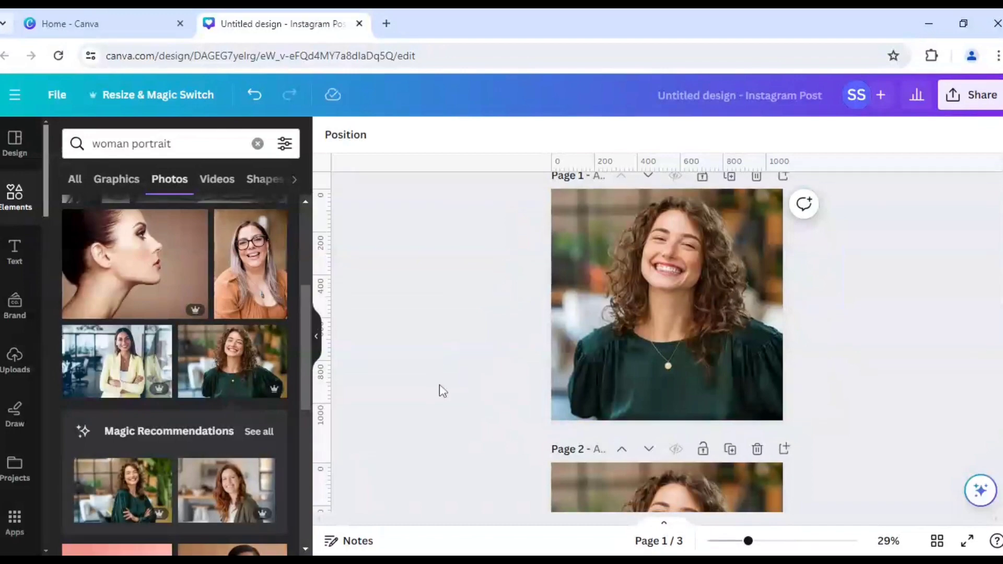
scroll(443, 391, "down", 6)
left_click(616, 458)
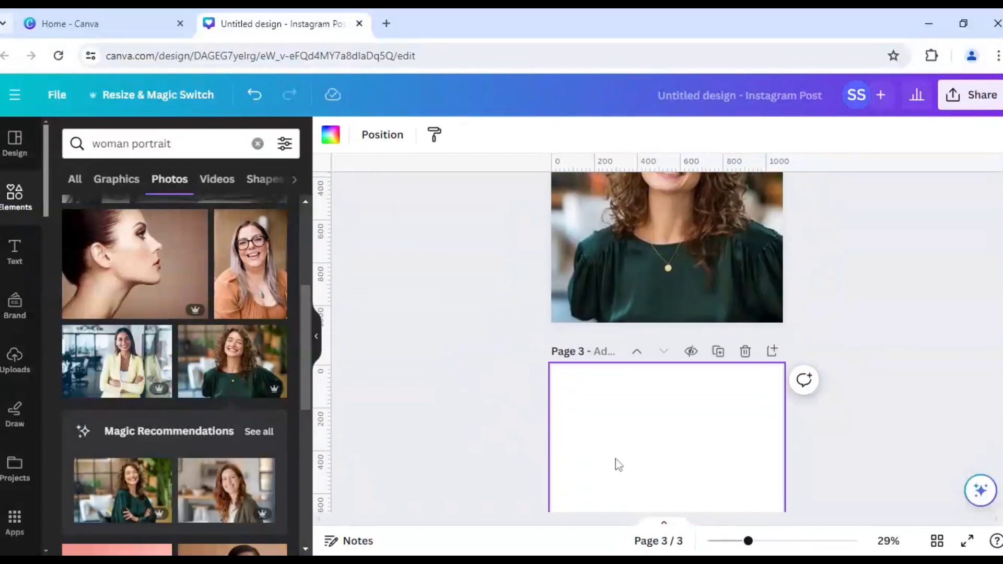
key("ctrl+v")
left_click(433, 398)
scroll(437, 423, "up", 6)
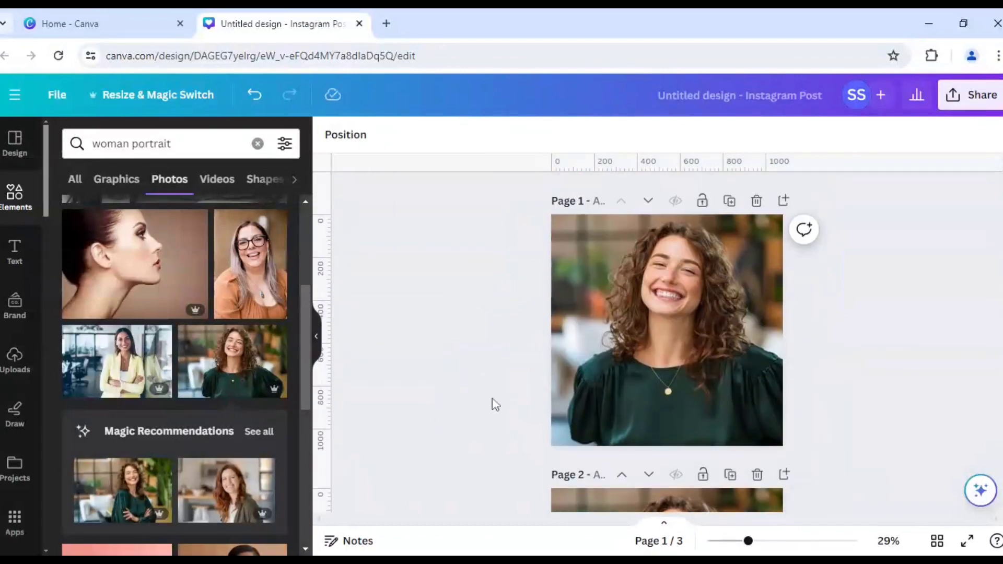
Remove the background from the woman's photo on page 3 with BG Remover.
left_click(720, 302)
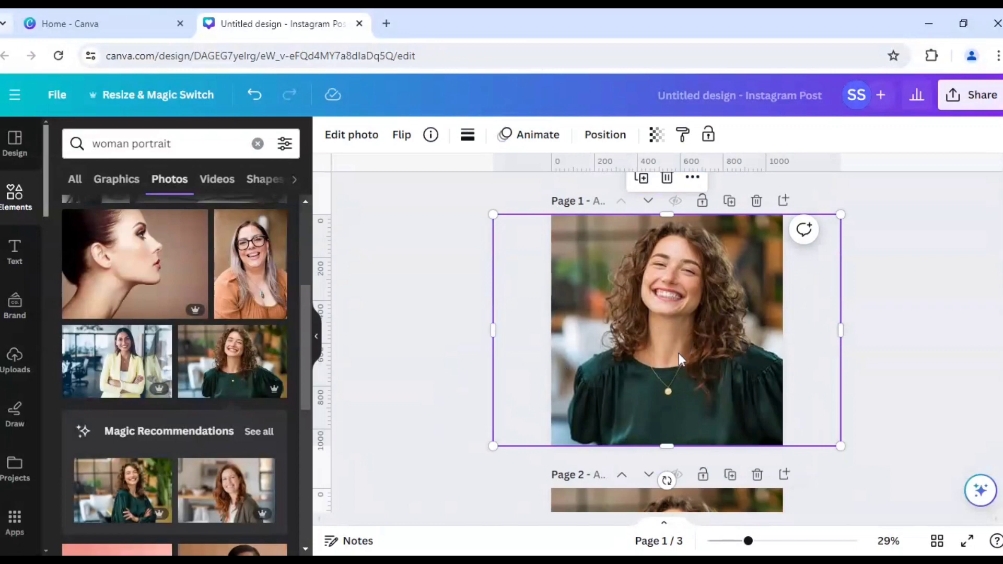
scroll(679, 359, "down", 4)
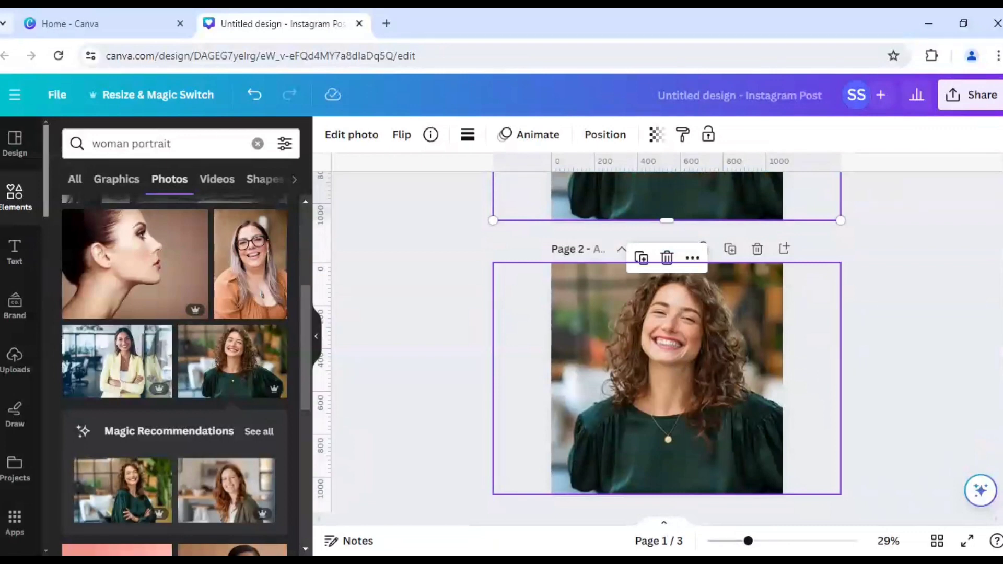
scroll(679, 353, "down", 3)
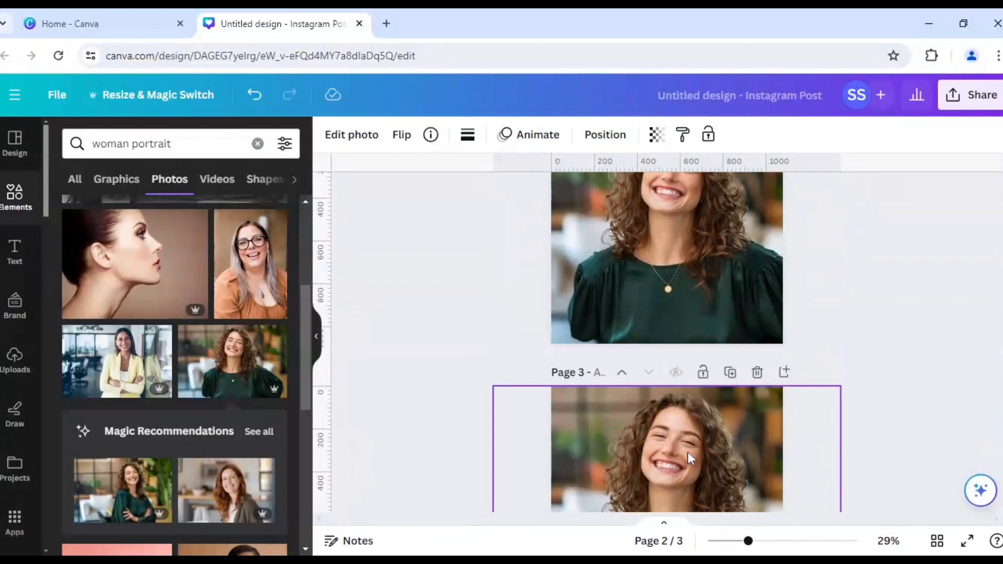
left_click(687, 453)
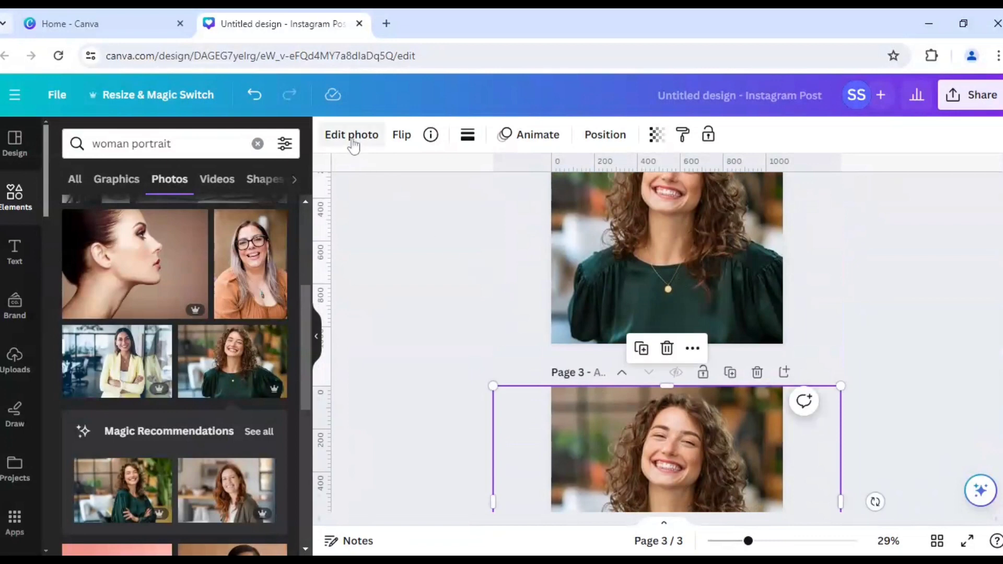
left_click(351, 137)
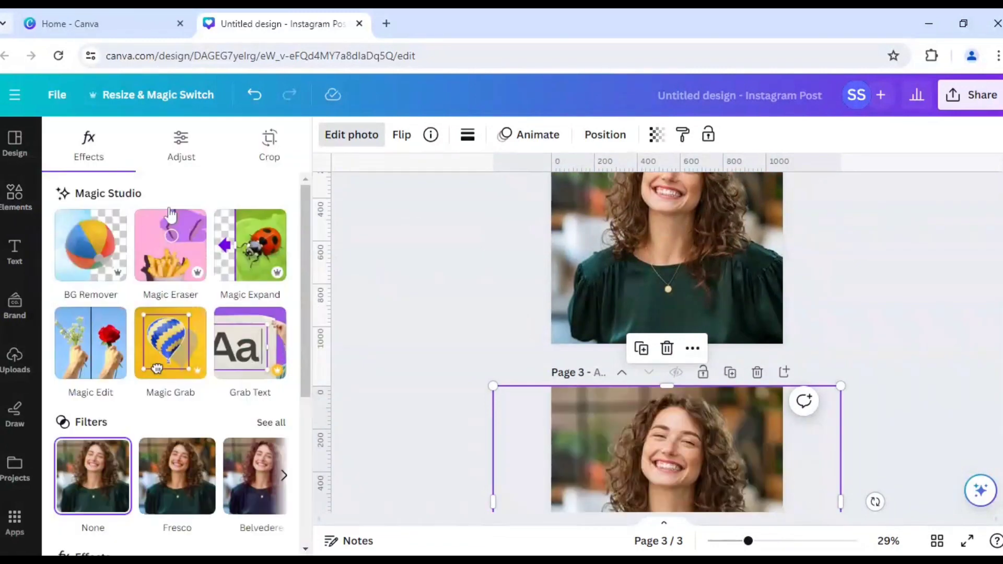
left_click(87, 250)
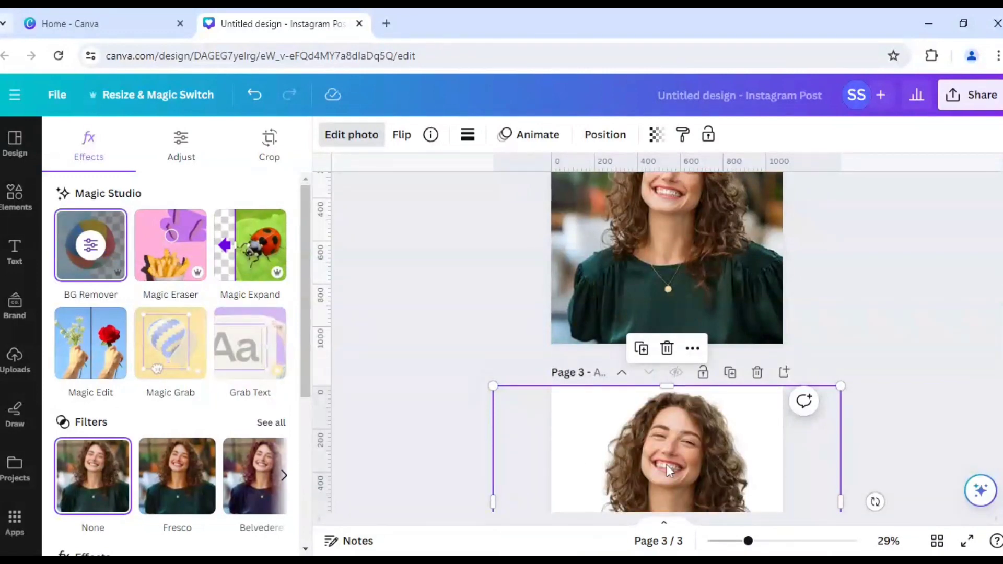
scroll(667, 465, "down", 1)
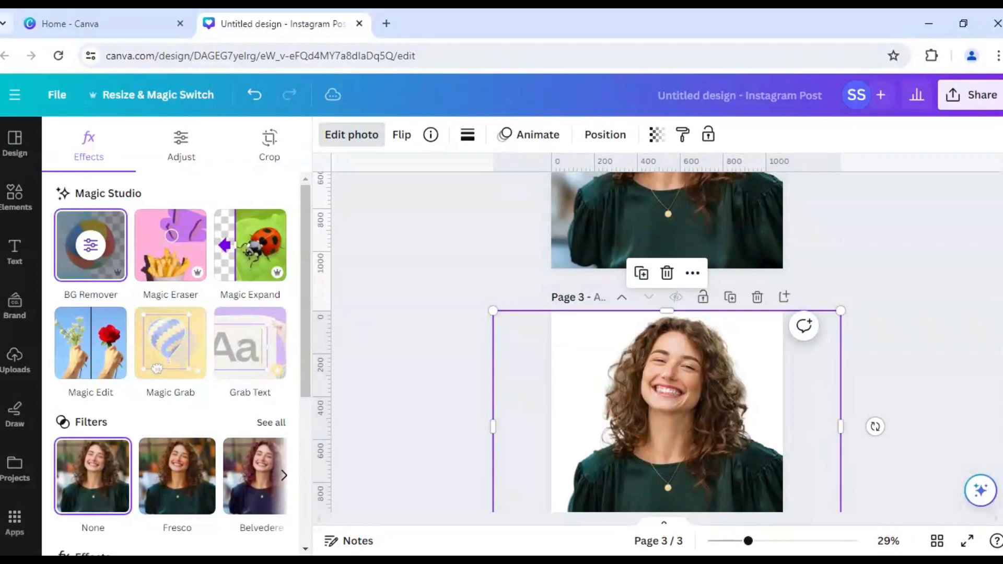
left_click(423, 413)
left_click(419, 410)
scroll(419, 411, "up", 3)
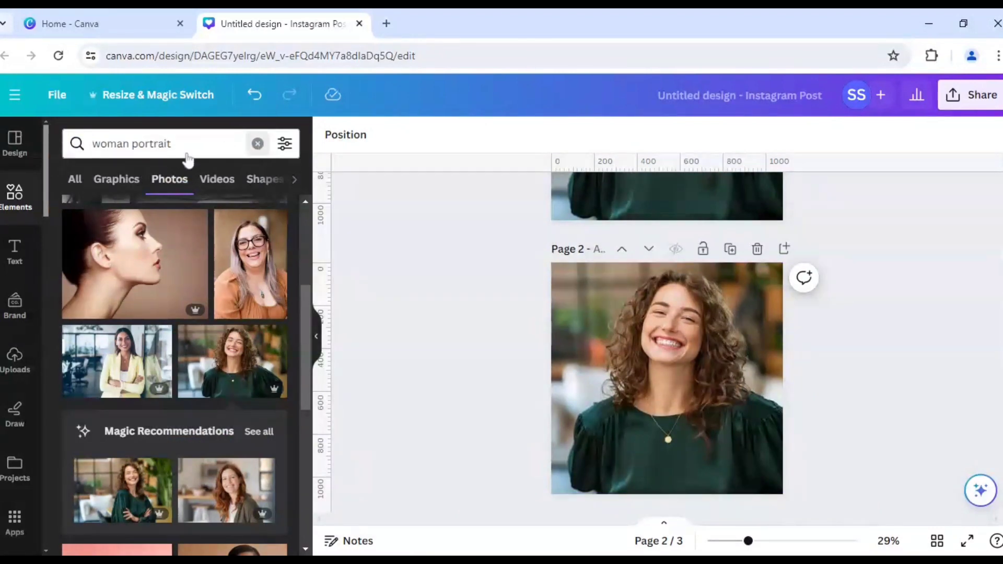
Search the elements for "polaroid frame" and show all matching frames.
left_click(257, 144)
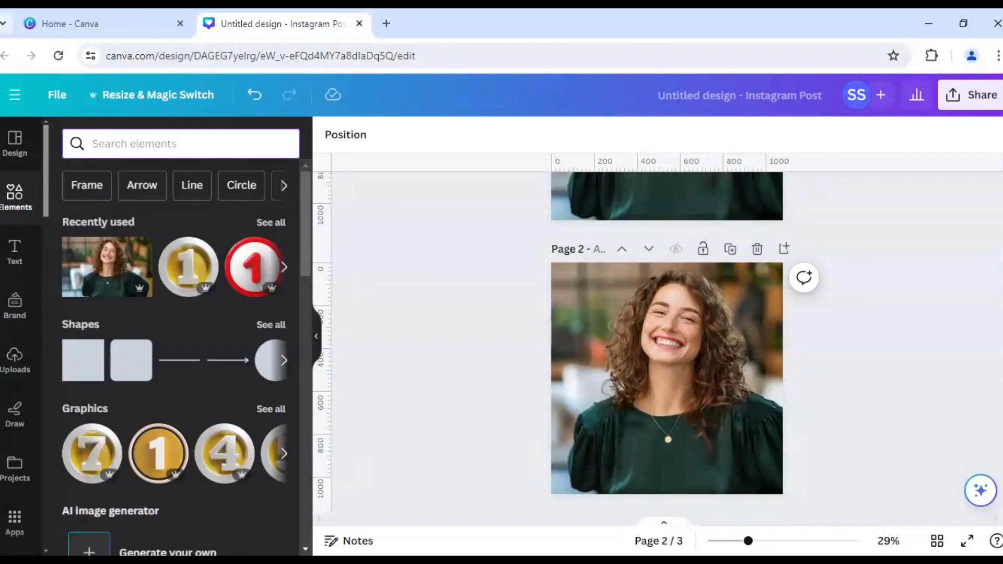
type("pola")
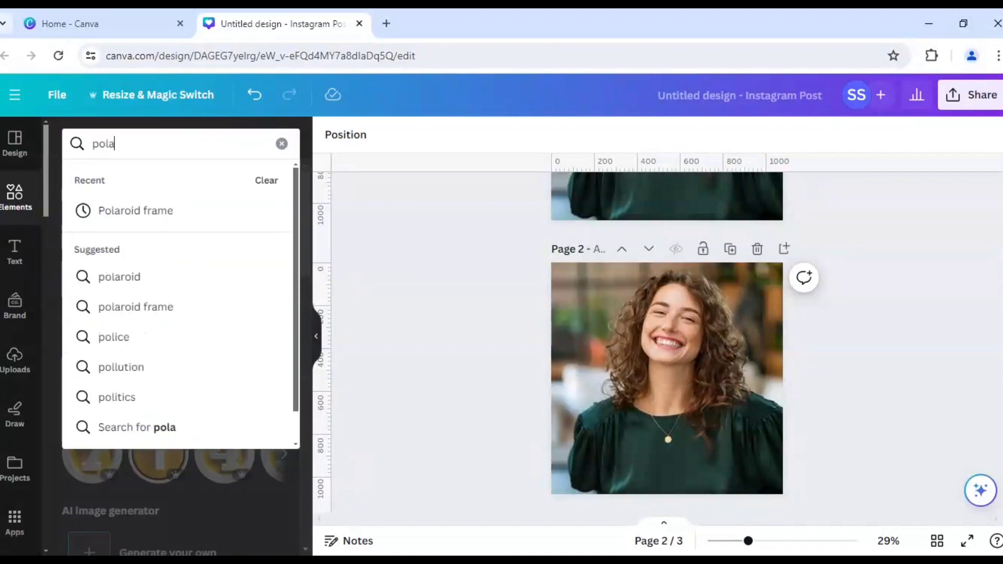
type("roid frame")
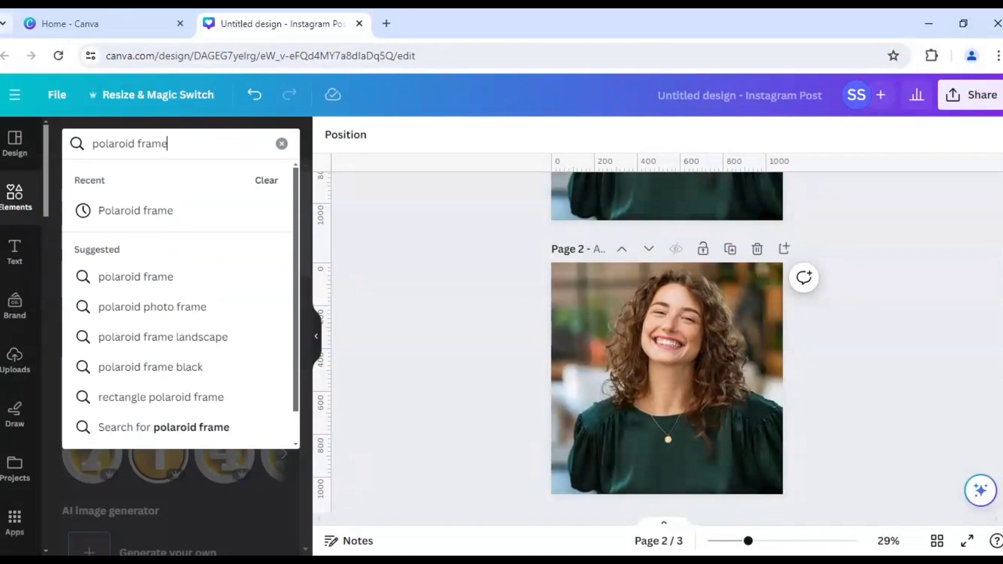
key("Return")
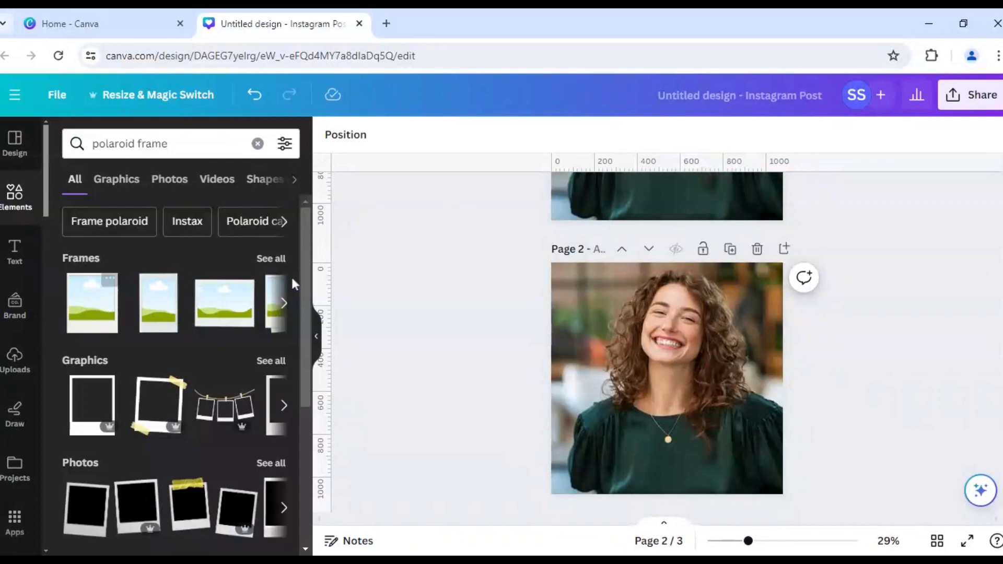
left_click(276, 260)
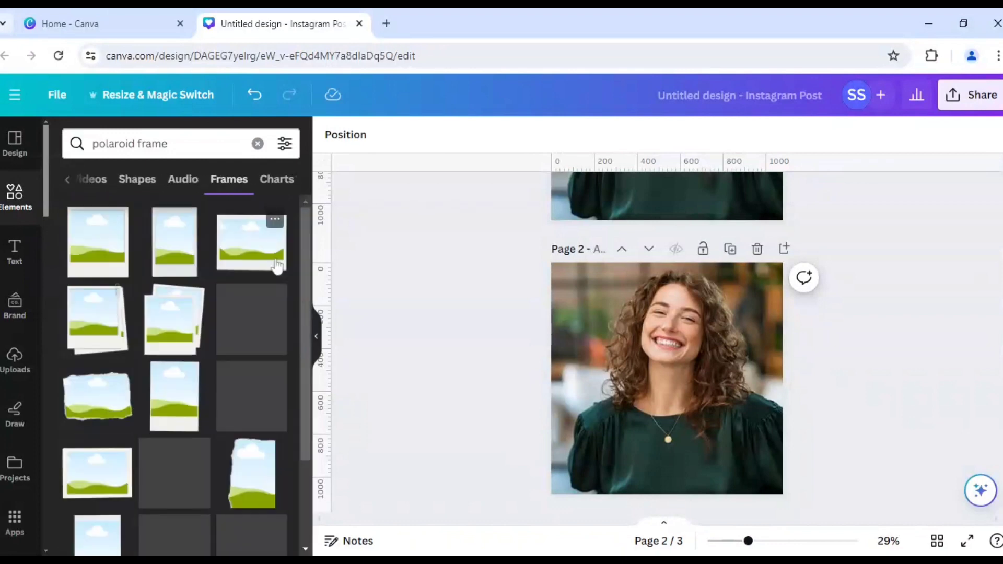
Add the first square-photo polaroid frame to page 2, enlarge it, and centre it over the woman.
left_click(101, 263)
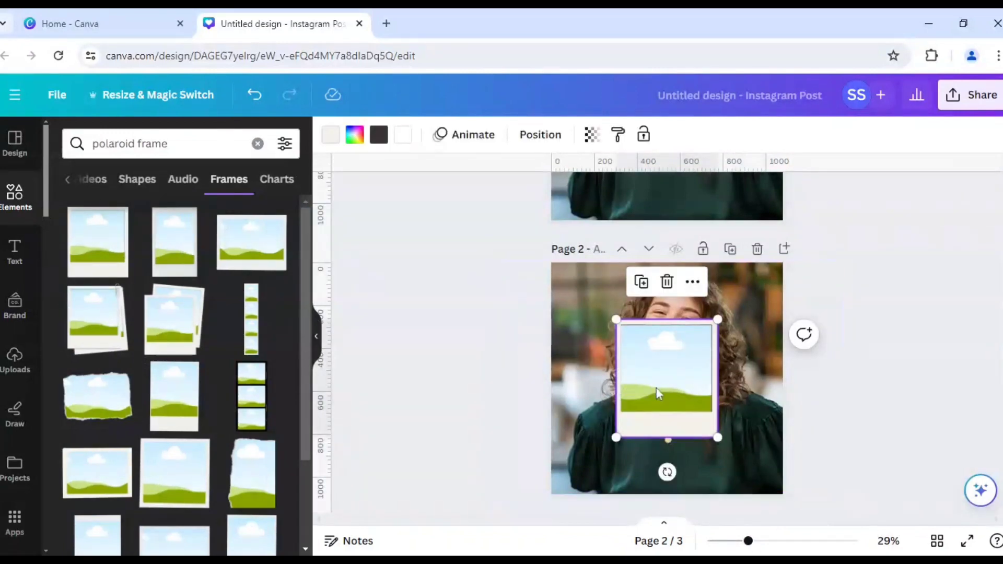
left_click_drag(656, 387, 667, 369)
left_click_drag(628, 420, 586, 473)
left_click_drag(677, 400, 690, 400)
scroll(641, 375, "down", 2)
scroll(647, 360, "up", 2)
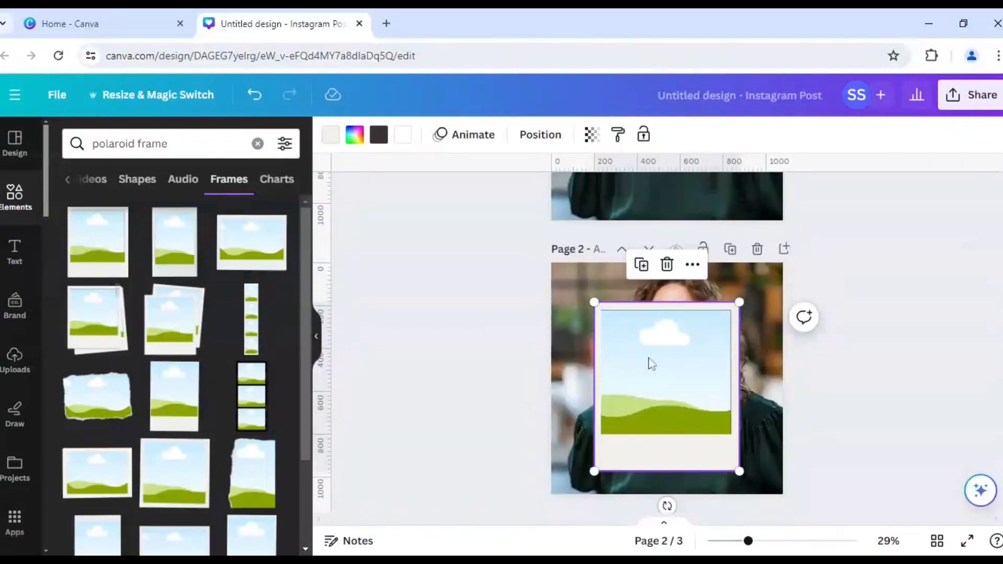
Drop page 2's background photo into the polaroid frame and enlarge it inside to its former full-page height, centred on the woman.
left_click(676, 288)
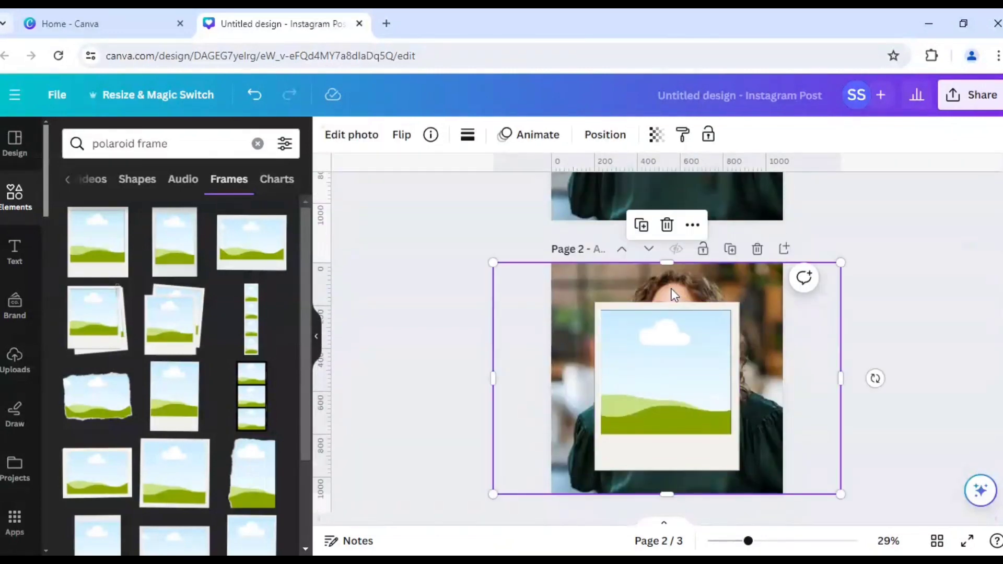
left_click_drag(674, 290, 680, 368)
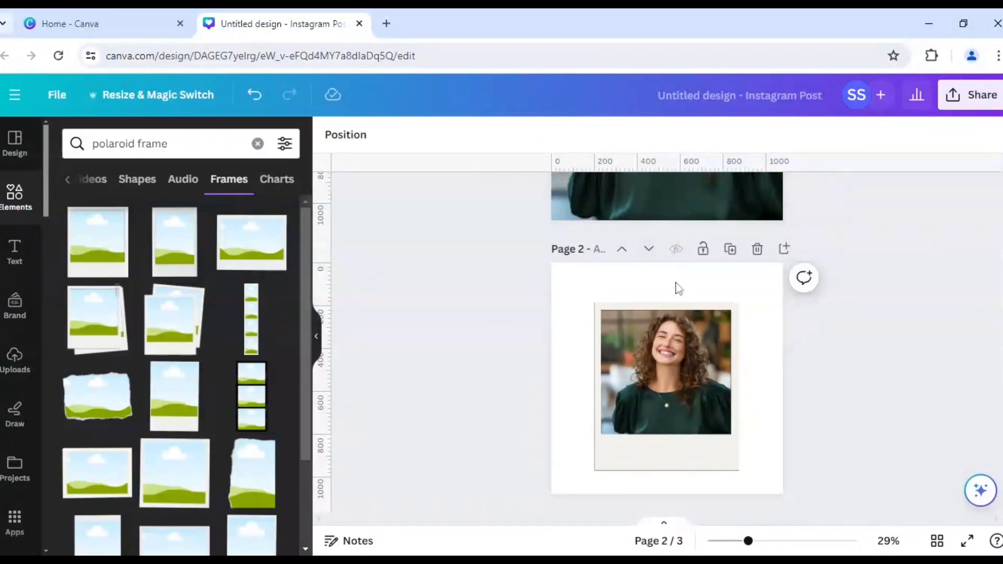
double_click(666, 383)
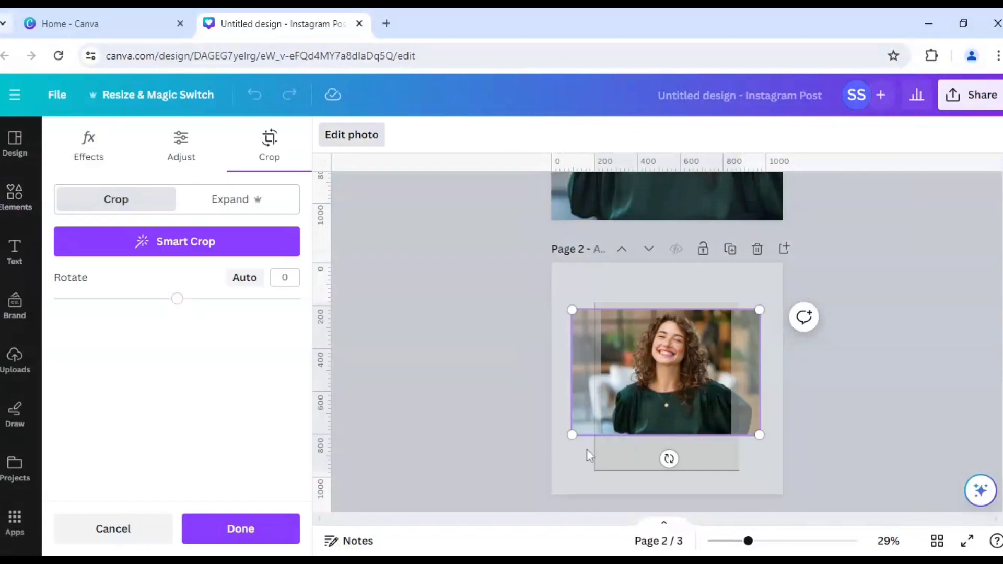
left_click_drag(572, 434, 533, 482)
left_click_drag(498, 510, 497, 514)
left_click_drag(759, 309, 833, 274)
left_click_drag(675, 337, 696, 337)
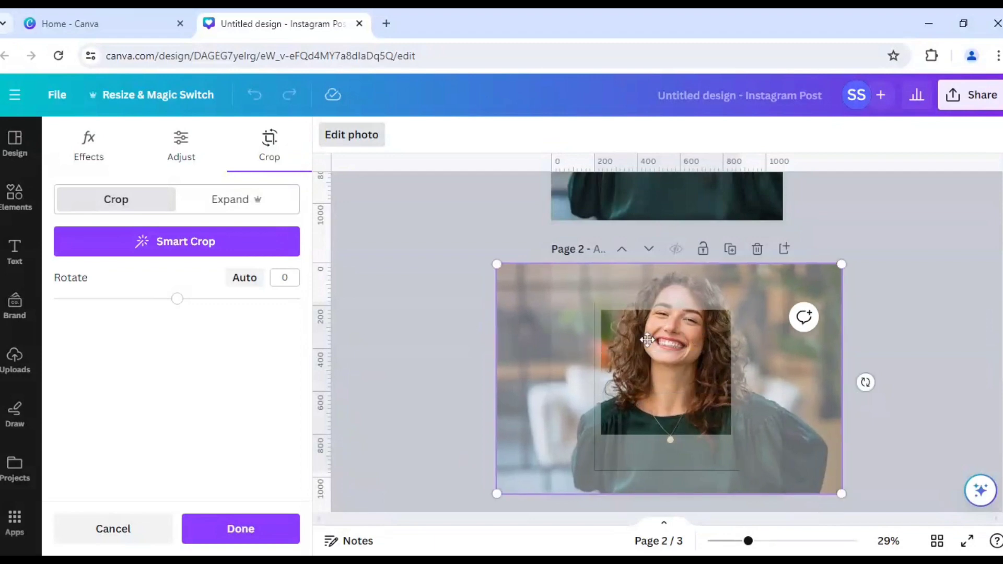
left_click(260, 539)
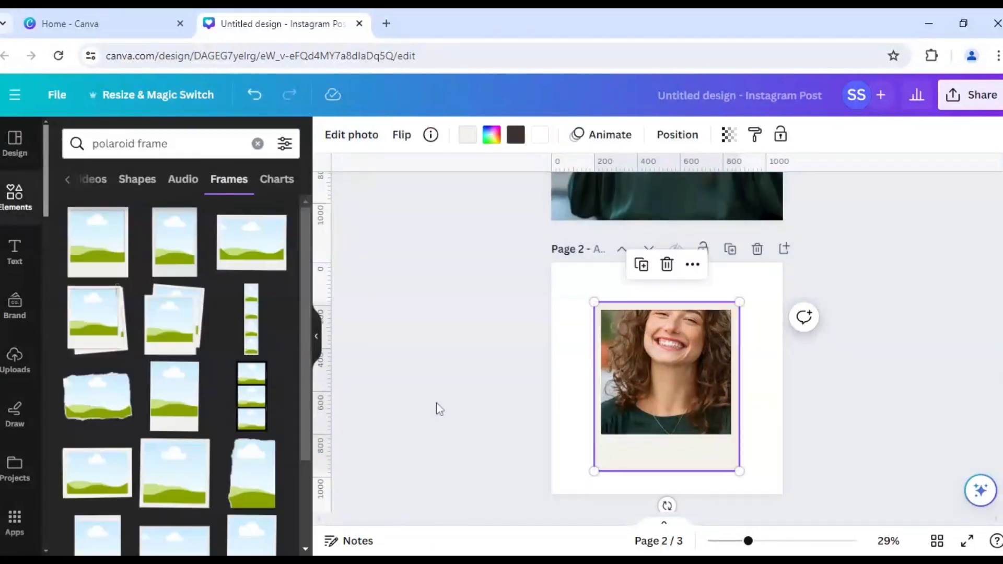
Add a vertical guide at the centre of page 1, running through the woman's necklace pendant.
left_click(438, 409)
scroll(438, 409, "up", 1)
scroll(439, 409, "up", 3)
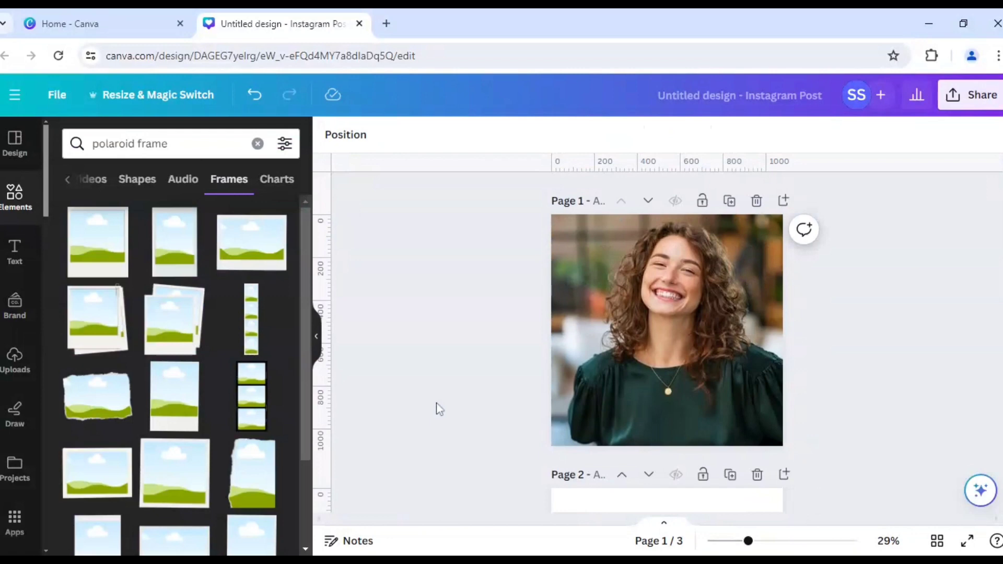
left_click_drag(756, 544, 781, 543)
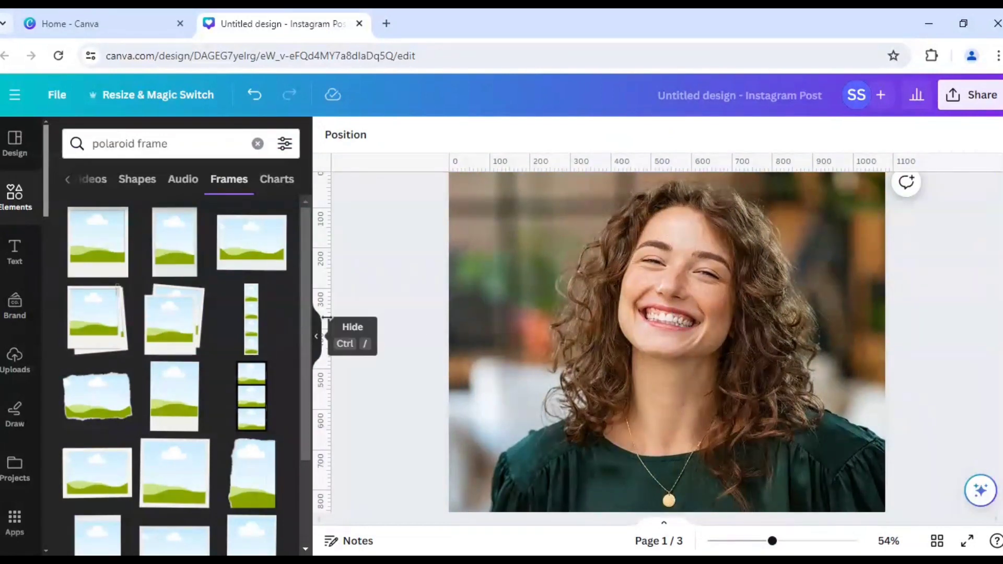
left_click_drag(327, 308, 670, 354)
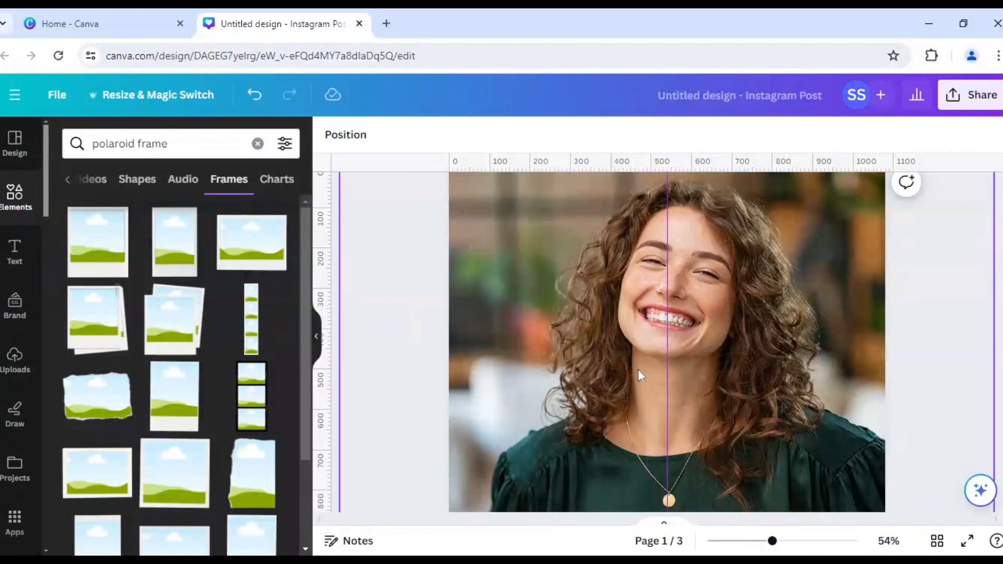
Shift the photo inside page 2's polaroid frame so the necklace pendant lines up with the vertical guide, as on page 1.
scroll(638, 369, "down", 5)
scroll(637, 371, "down", 3)
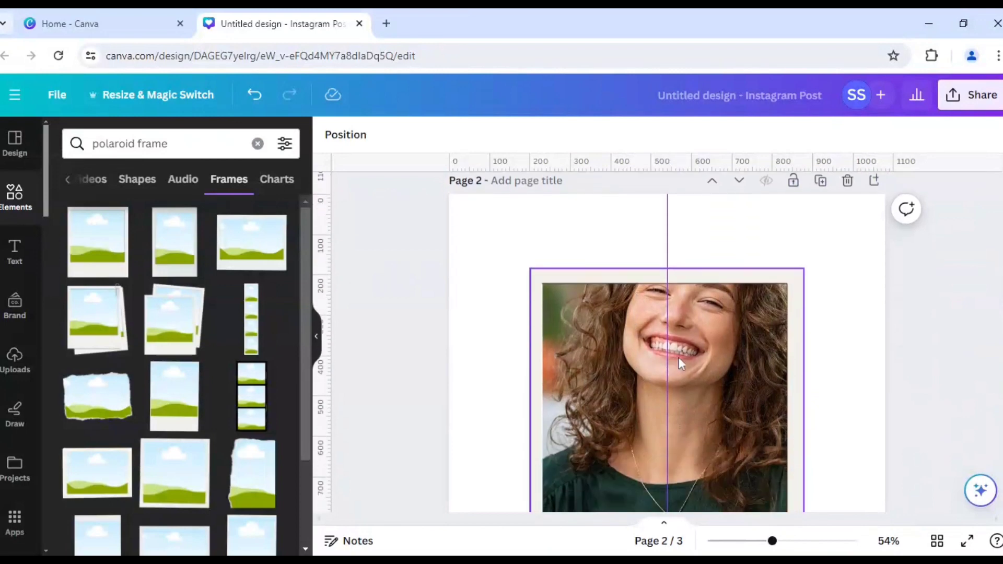
scroll(678, 351, "up", 10)
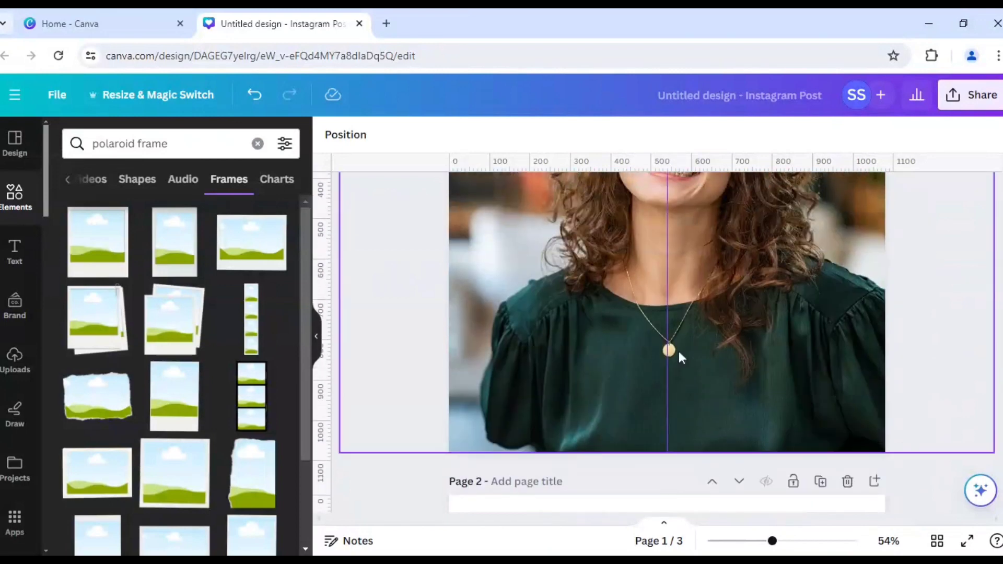
scroll(678, 351, "down", 10)
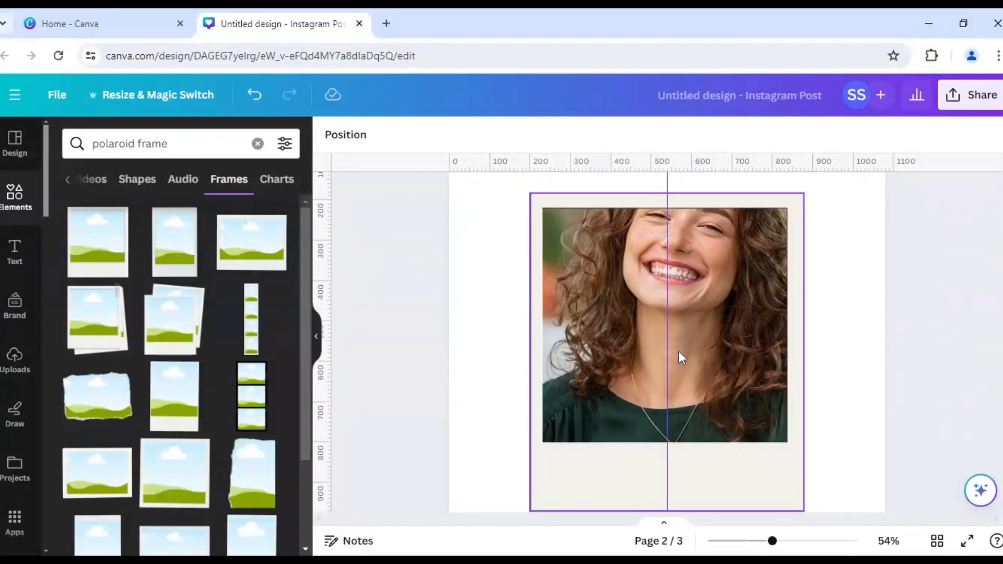
double_click(690, 349)
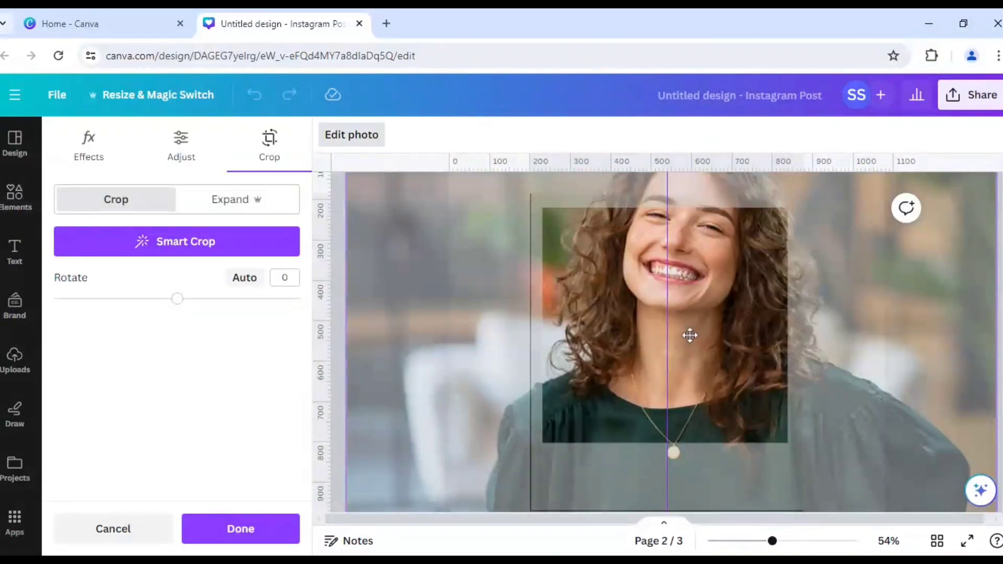
left_click_drag(688, 335, 682, 335)
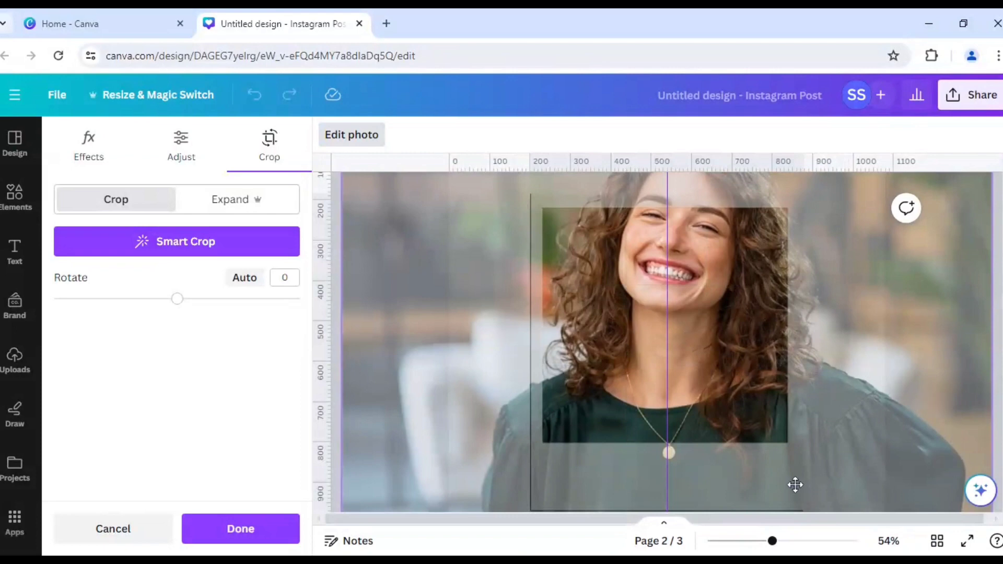
left_click_drag(771, 541, 739, 541)
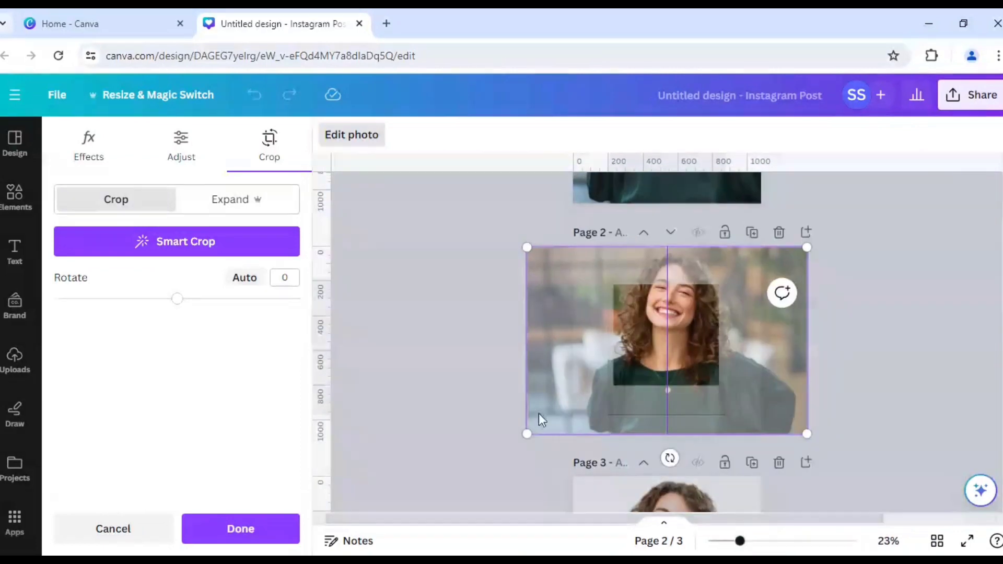
left_click(439, 434)
left_click(440, 436)
Move the background-free cutout of the woman from page 3 onto page 2, over the polaroid.
scroll(484, 347, "down", 3)
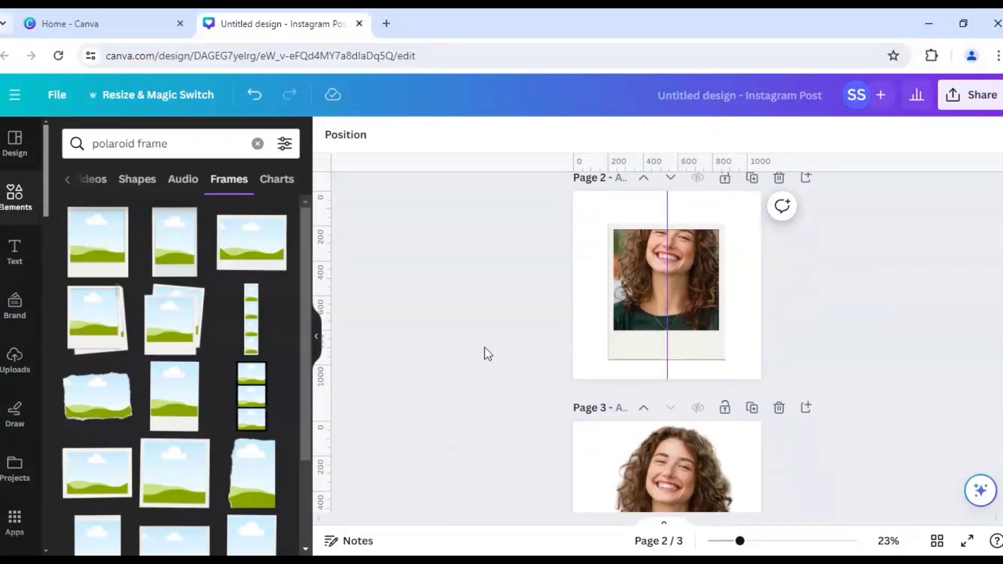
scroll(484, 347, "up", 1)
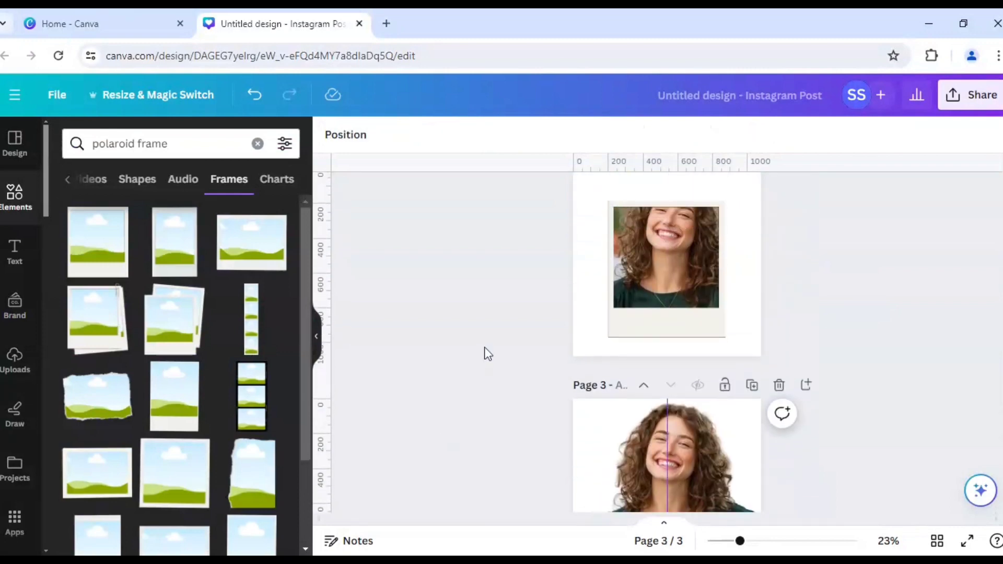
left_click(648, 463)
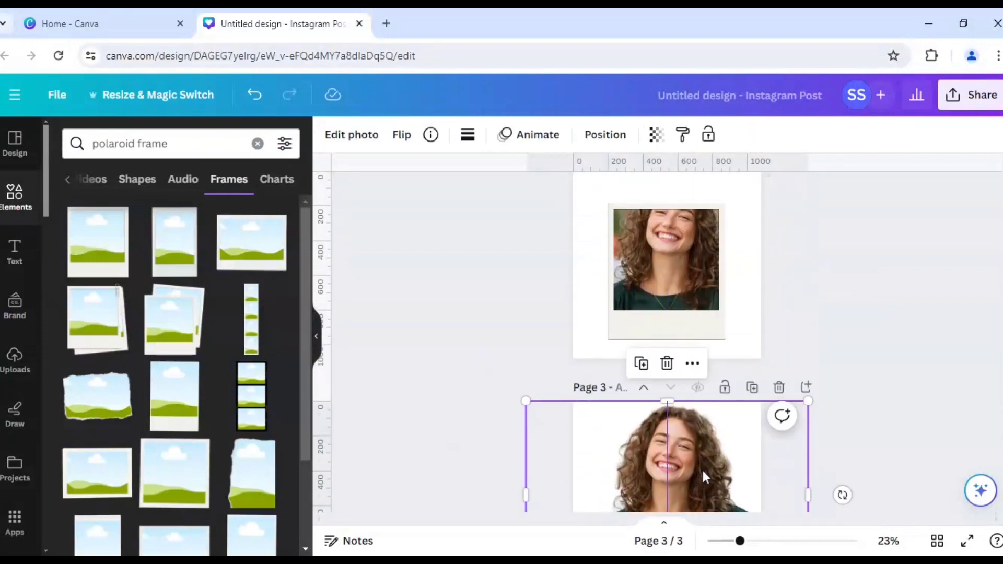
mouse_move(703, 473)
left_mouse_down()
mouse_move(698, 277)
mouse_move(684, 243)
mouse_move(670, 238)
mouse_move(671, 258)
mouse_move(682, 247)
mouse_move(665, 262)
left_mouse_up()
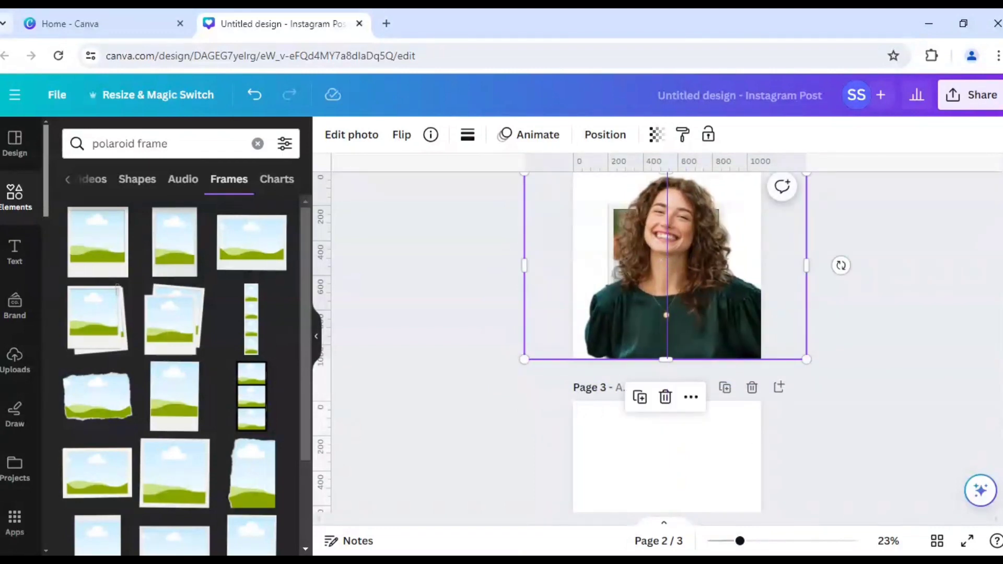
Nudge the cutout on page 2 so its necklace pendant sits on the vertical guide and it matches the framed photo beneath.
left_click_drag(740, 543, 772, 541)
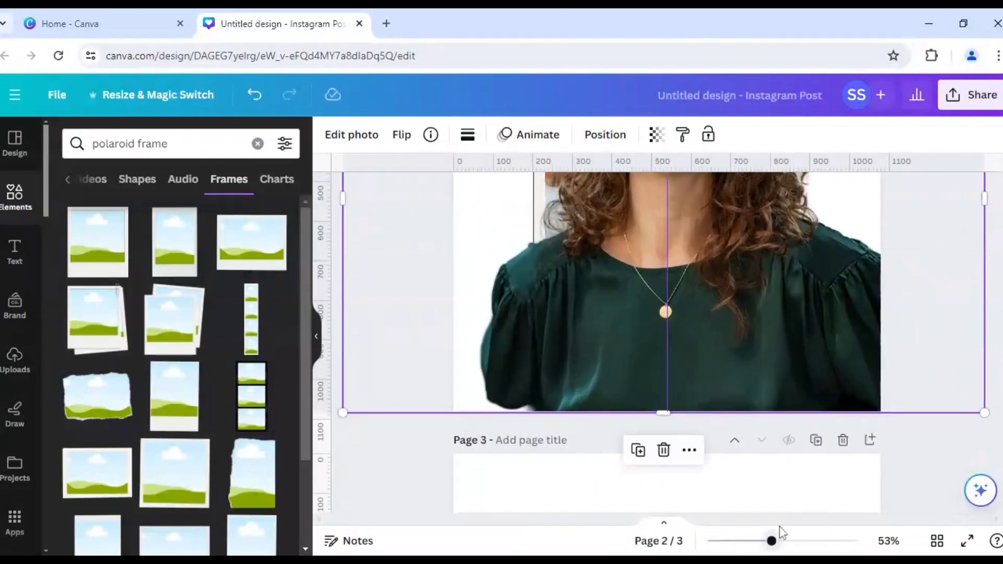
scroll(769, 486, "down", 3)
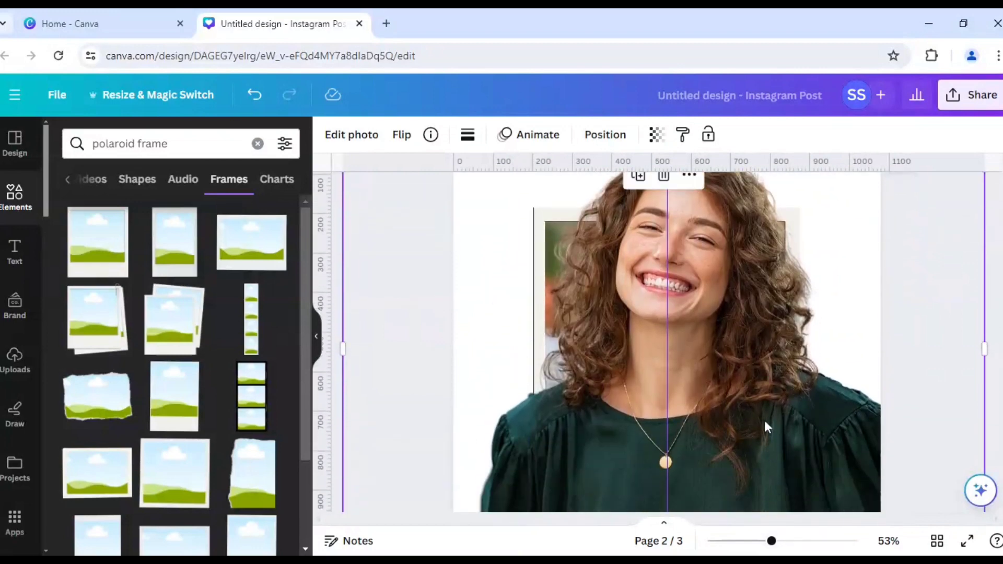
left_click_drag(765, 427, 767, 420)
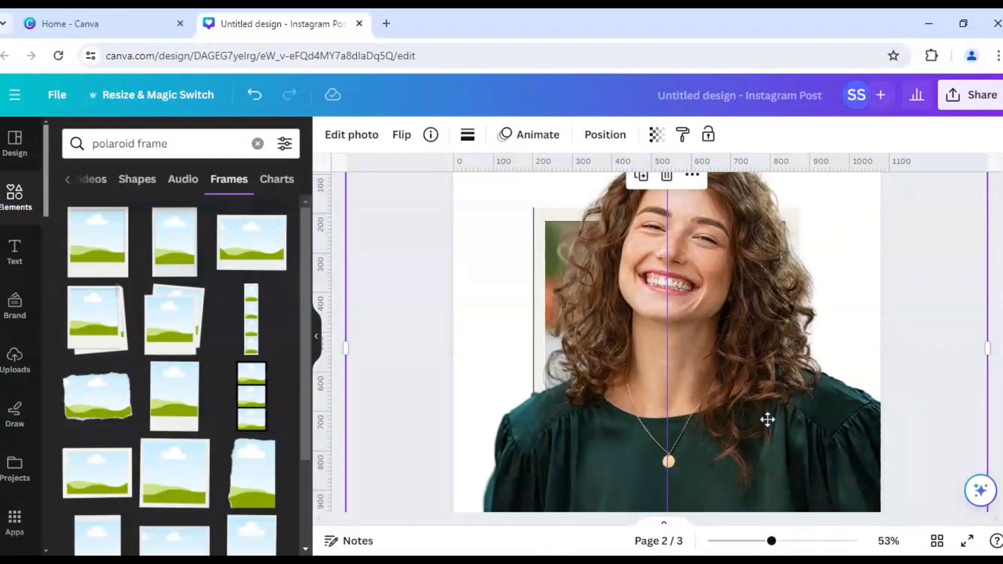
scroll(767, 419, "down", 3)
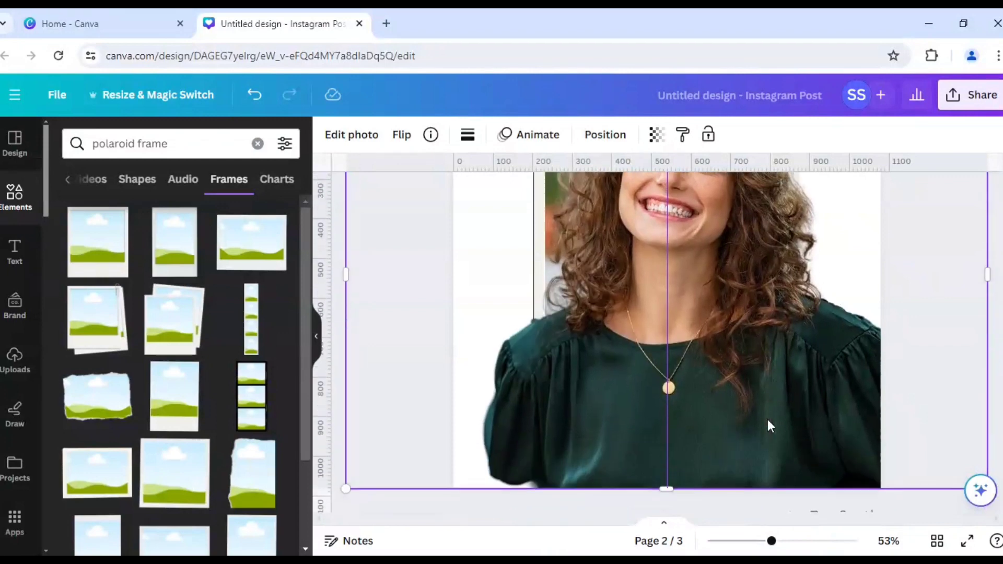
scroll(767, 419, "up", 3)
scroll(767, 417, "up", 2)
scroll(766, 417, "down", 5)
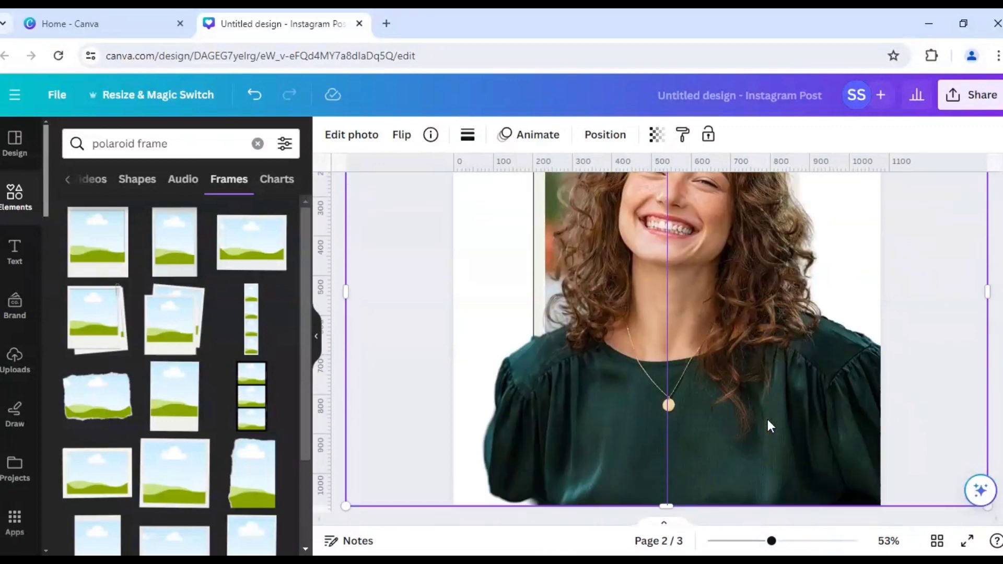
scroll(767, 419, "up", 3)
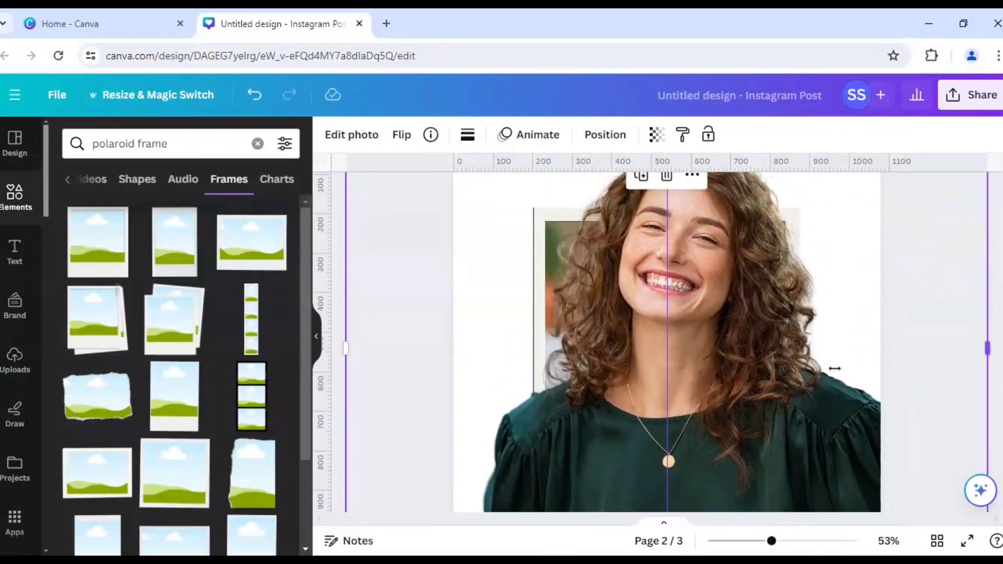
Crop the cutout's two sides and lower edge to the polaroid's inner photo area, keeping the head extending above the frame.
left_click_drag(835, 369, 788, 373)
left_click_drag(346, 345, 545, 372)
scroll(639, 480, "down", 2)
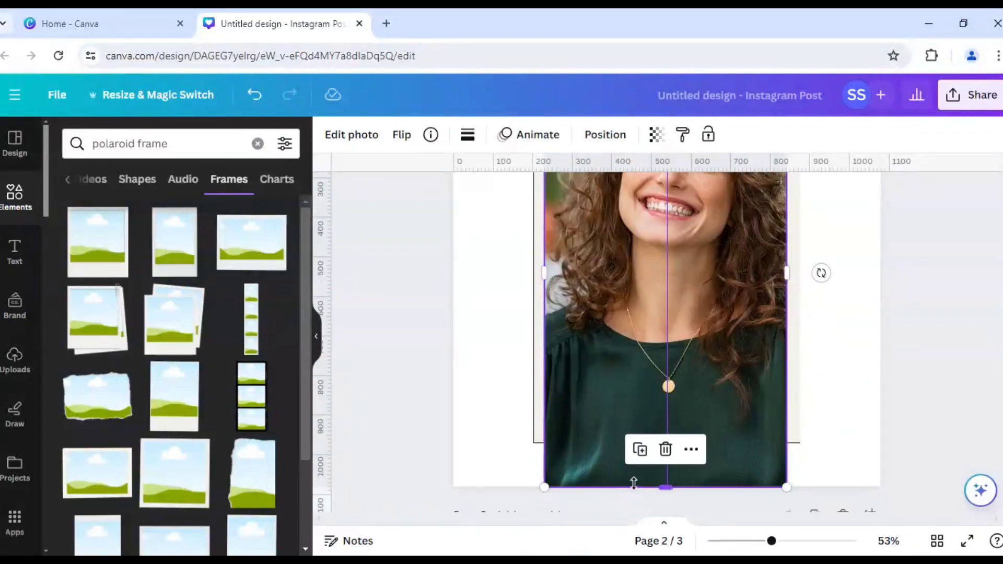
left_click_drag(634, 424, 631, 377)
scroll(629, 393, "up", 4)
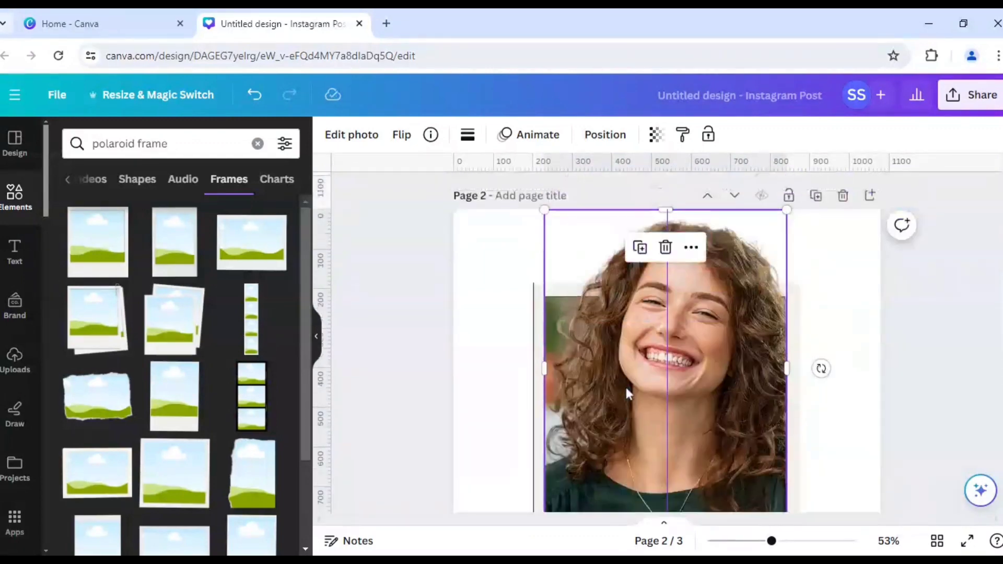
left_click(836, 331)
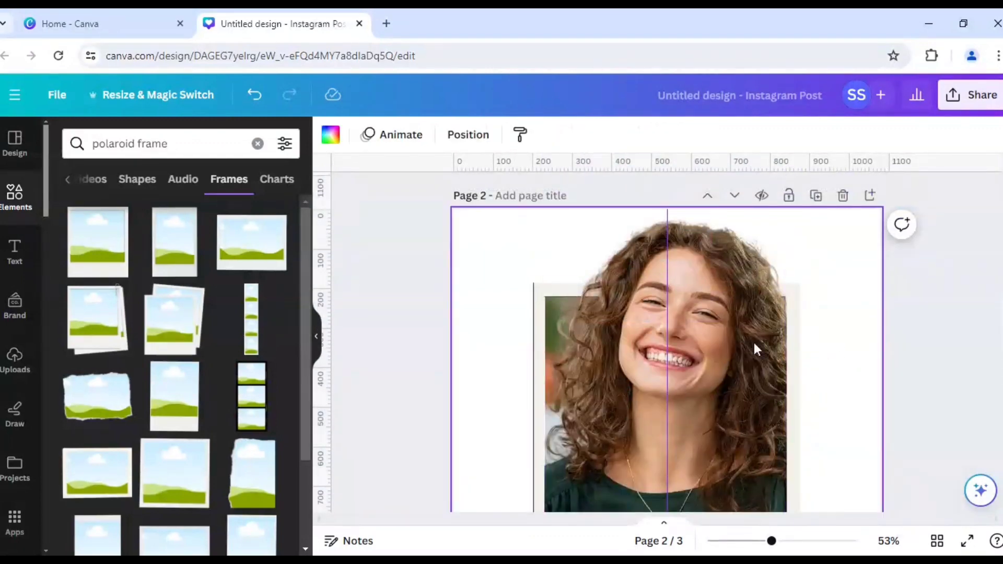
left_click(736, 361)
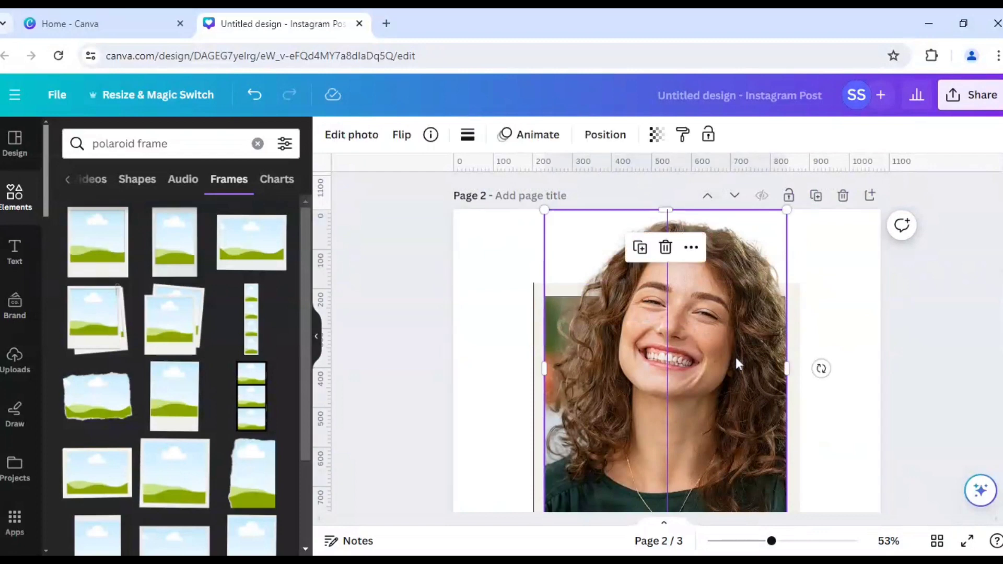
Copy the framed polaroid and cutout from page 2 and paste them onto page 1 over the full background photo.
key("ctrl+a")
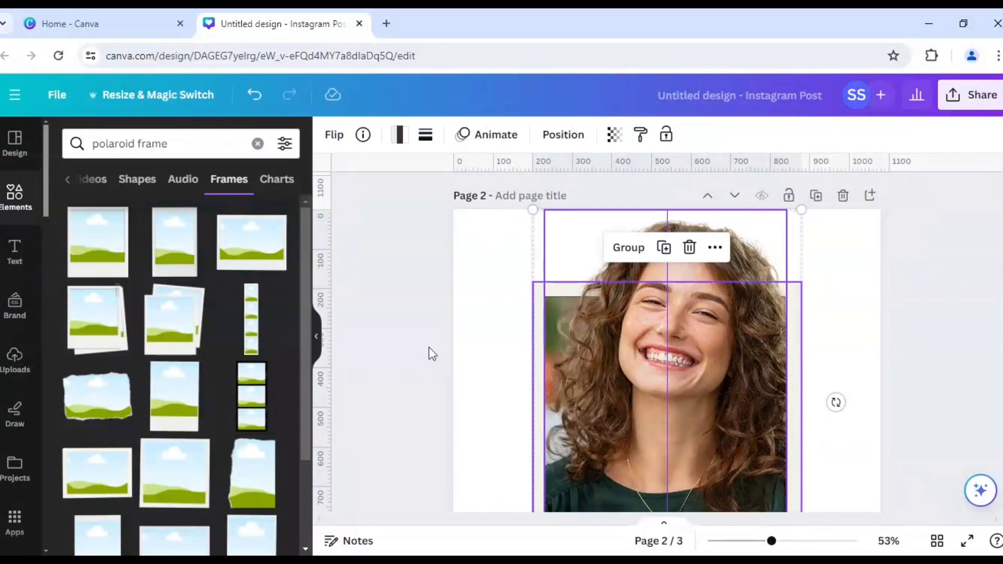
left_click(488, 382)
scroll(488, 382, "up", 5)
left_click(564, 347)
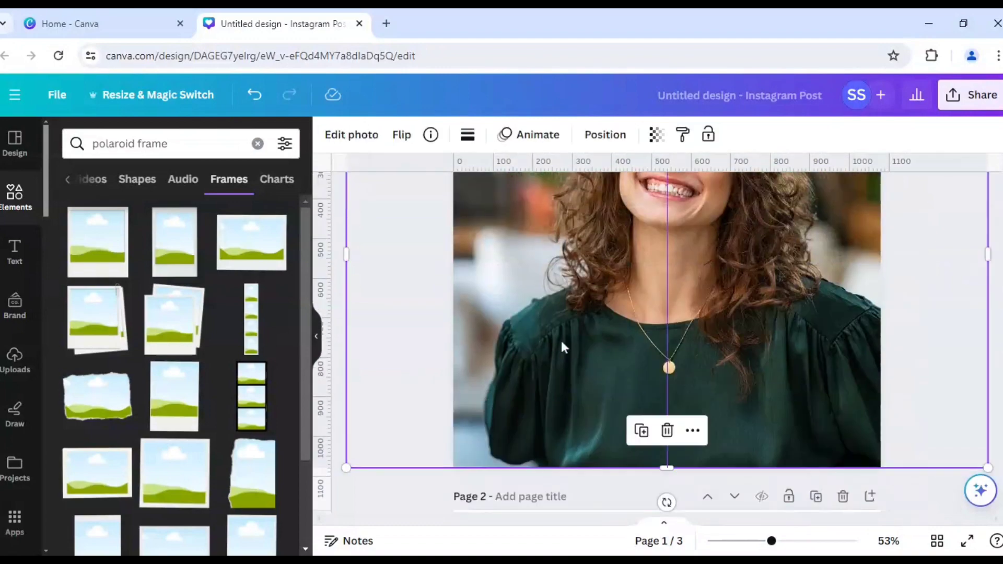
left_click(560, 338)
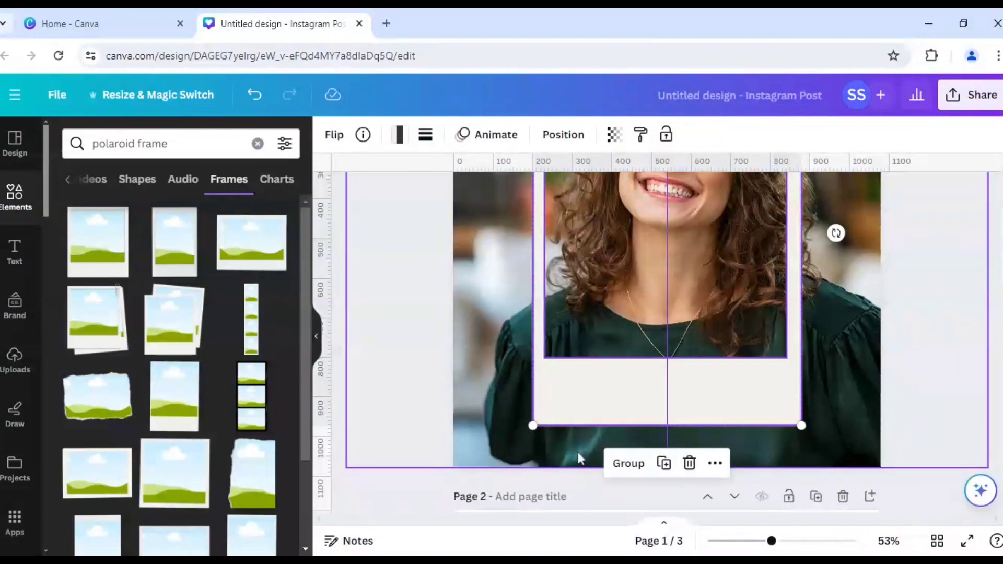
Remove the vertical alignment guide running through the woman on page 1.
left_click_drag(772, 543, 752, 544)
left_click(906, 384)
scroll(904, 382, "up", 1)
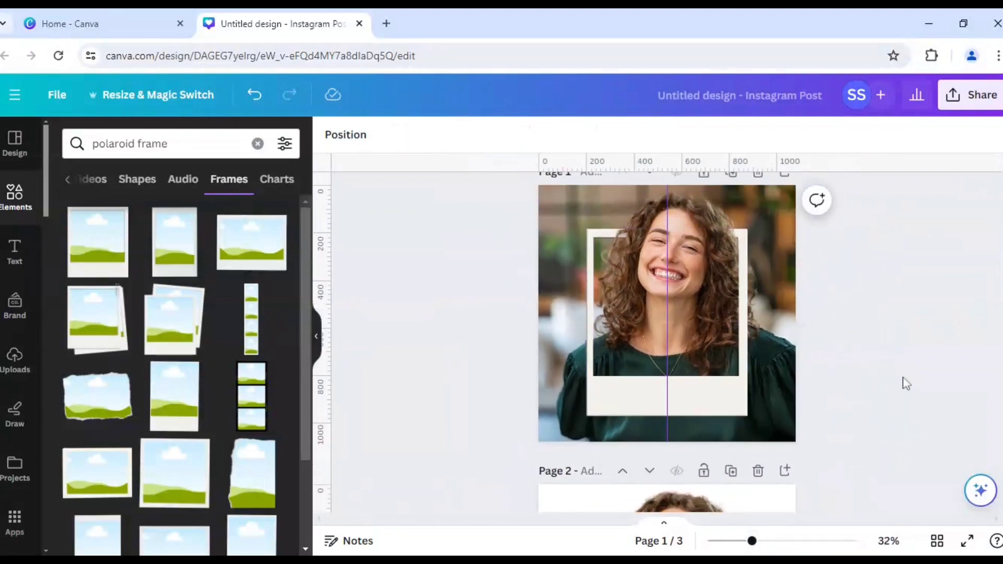
left_click(644, 269)
left_click_drag(662, 271, 281, 289)
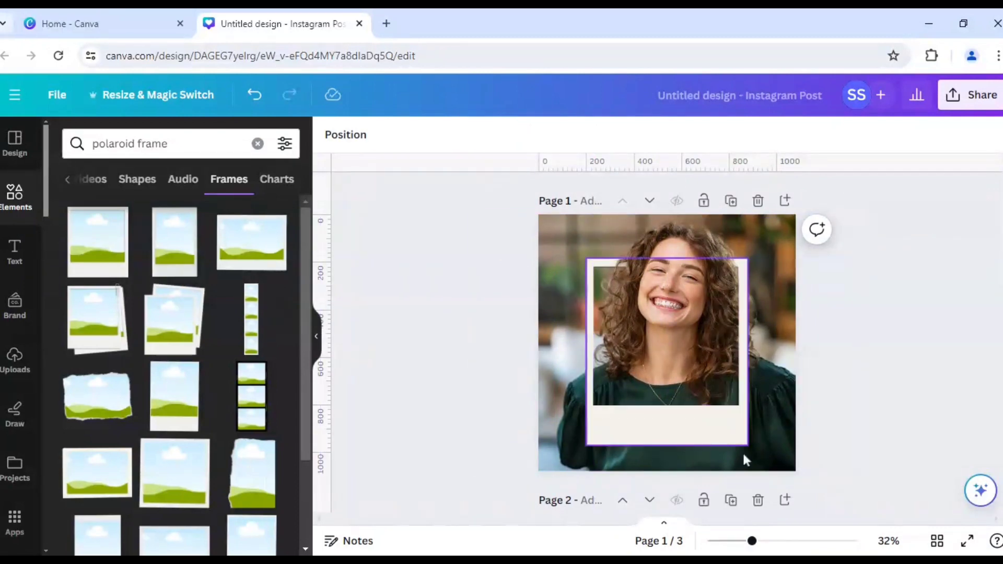
Set the saturation of page 1's background photo to -100, leaving the polaroid and cutout in colour.
double_click(769, 421)
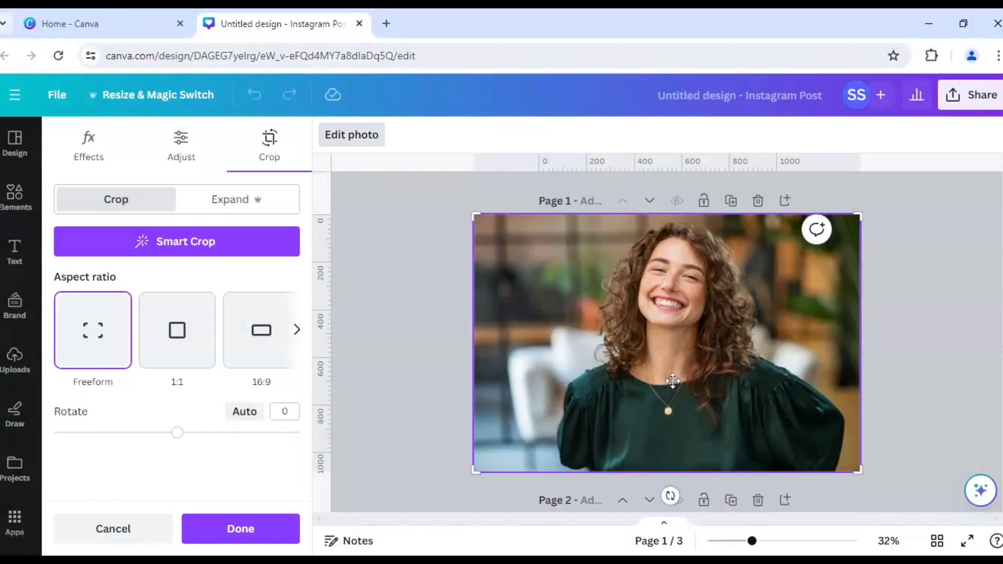
left_click(414, 383)
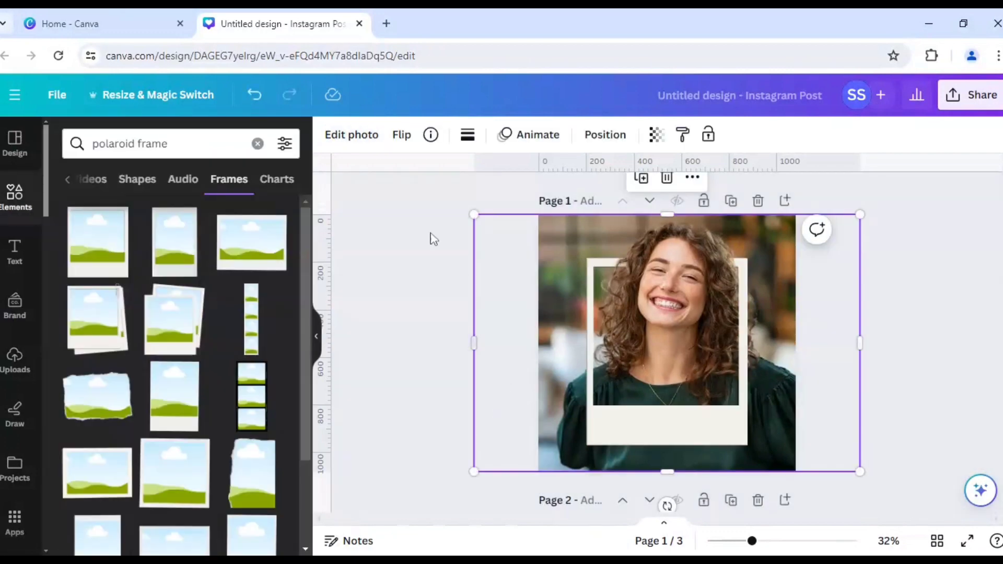
left_click(350, 135)
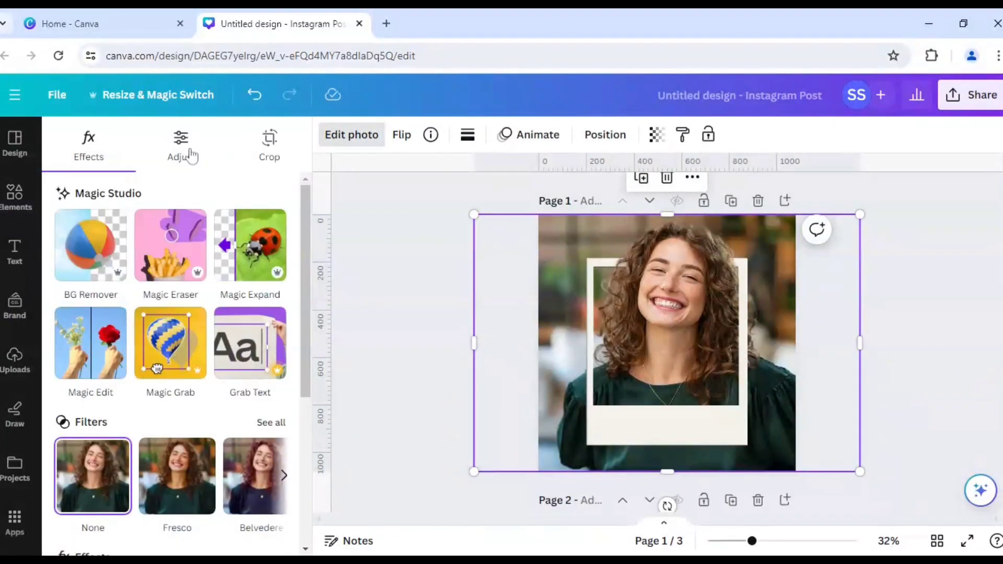
left_click(183, 152)
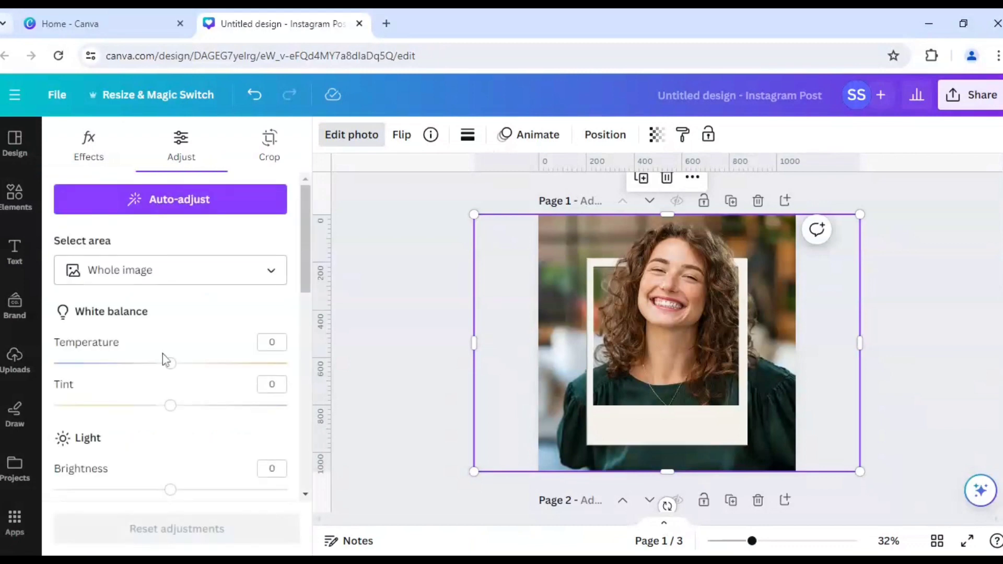
scroll(174, 341, "down", 1)
scroll(174, 341, "down", 8)
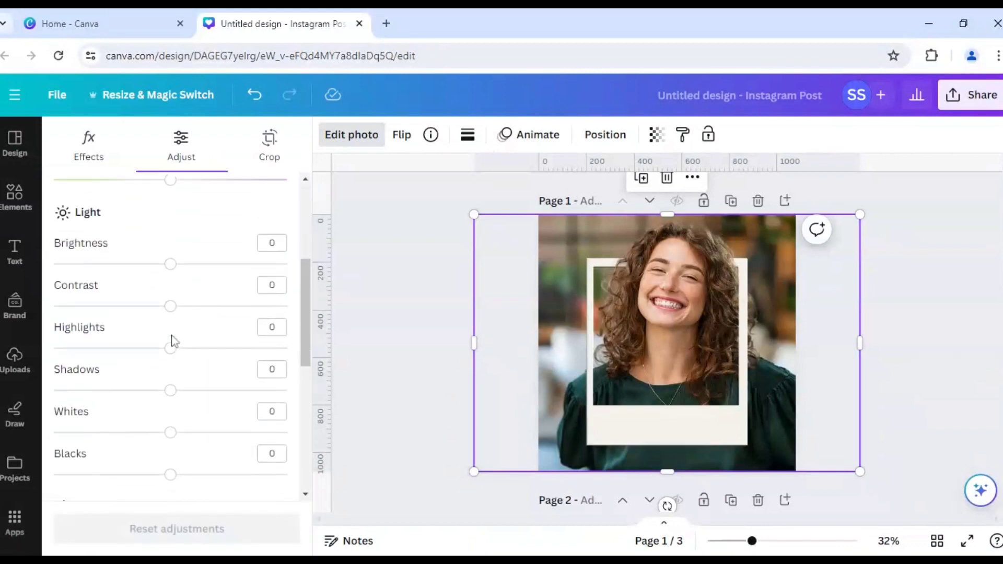
left_click_drag(171, 375, 40, 376)
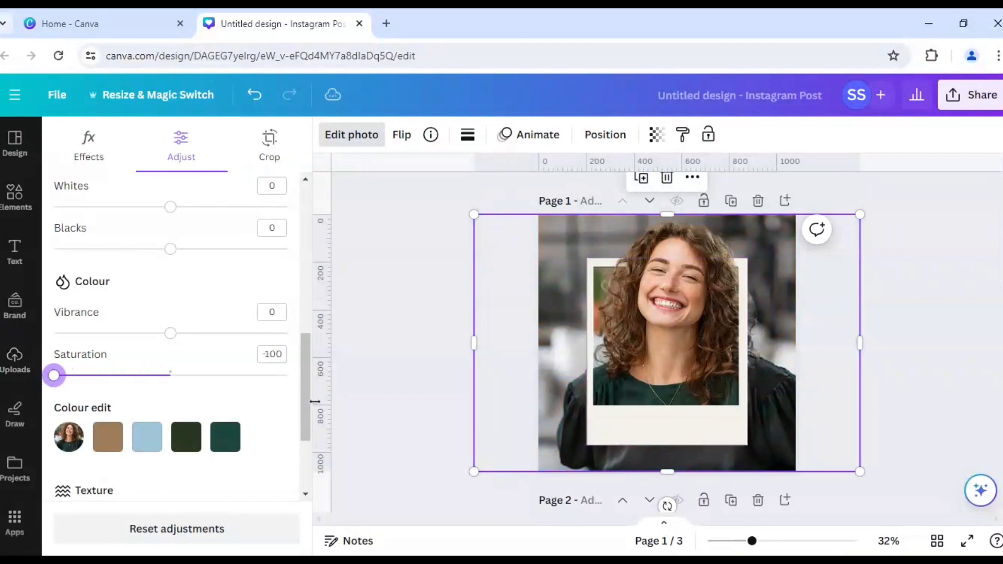
Adjust the background photo's light settings to brightness 18, contrast 25 and shadows -34.
scroll(265, 415, "up", 3)
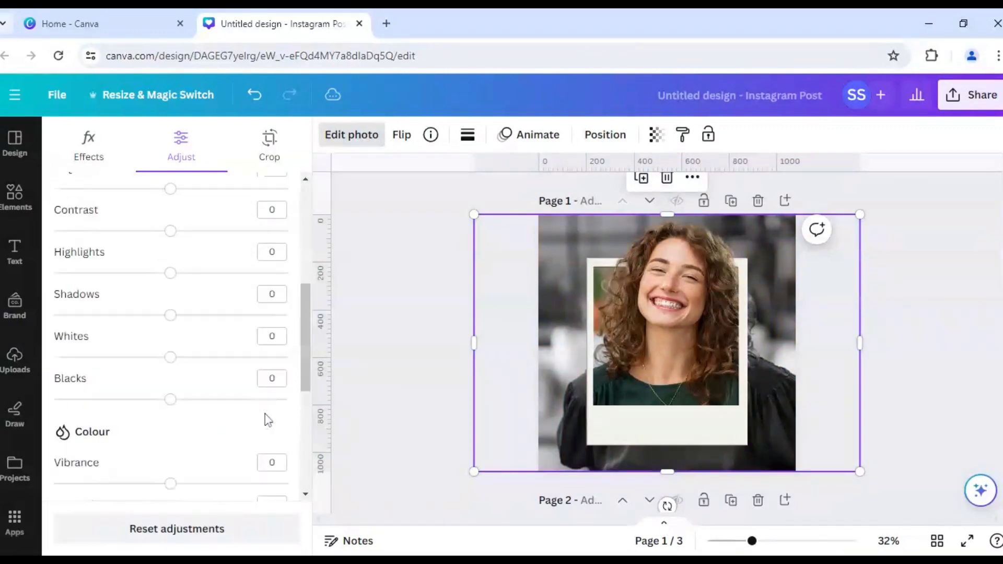
scroll(267, 416, "up", 5)
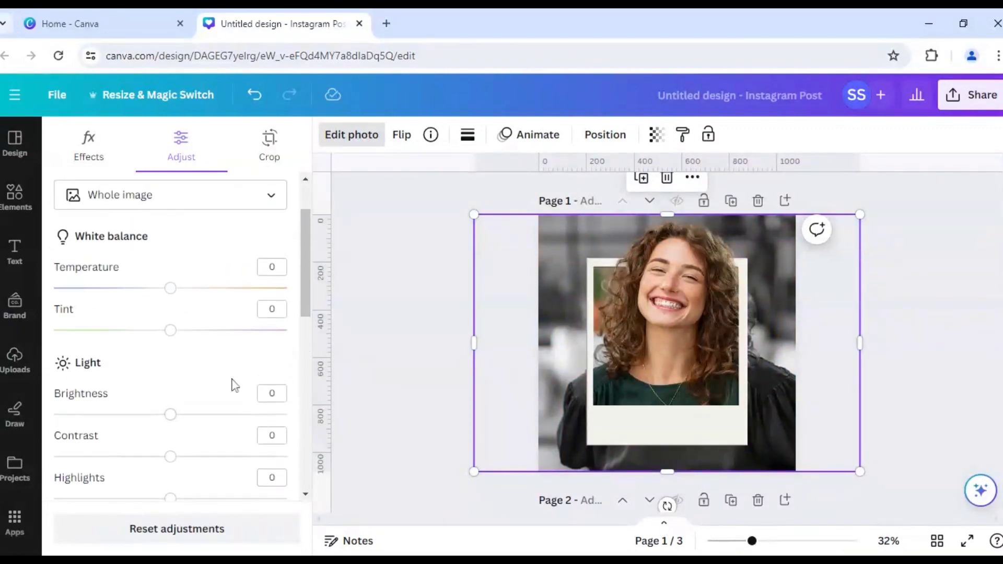
scroll(229, 376, "down", 2)
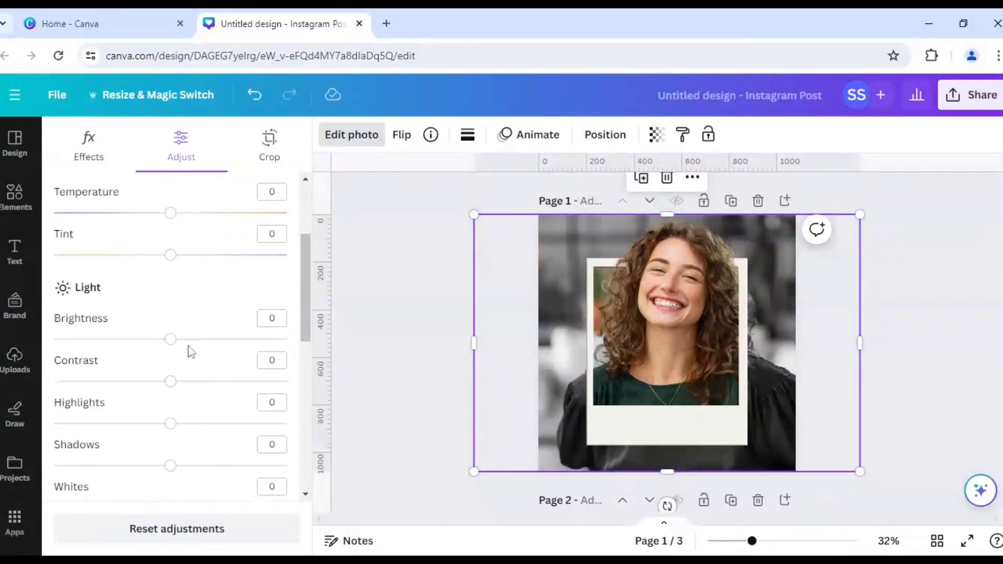
left_click_drag(177, 343, 193, 341)
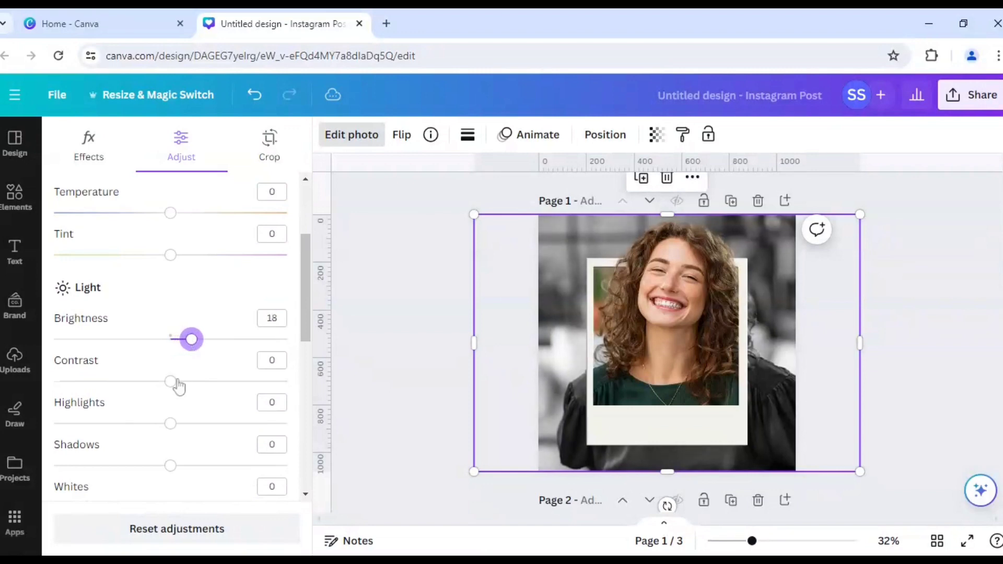
left_click_drag(177, 386, 131, 397)
scroll(194, 410, "down", 2)
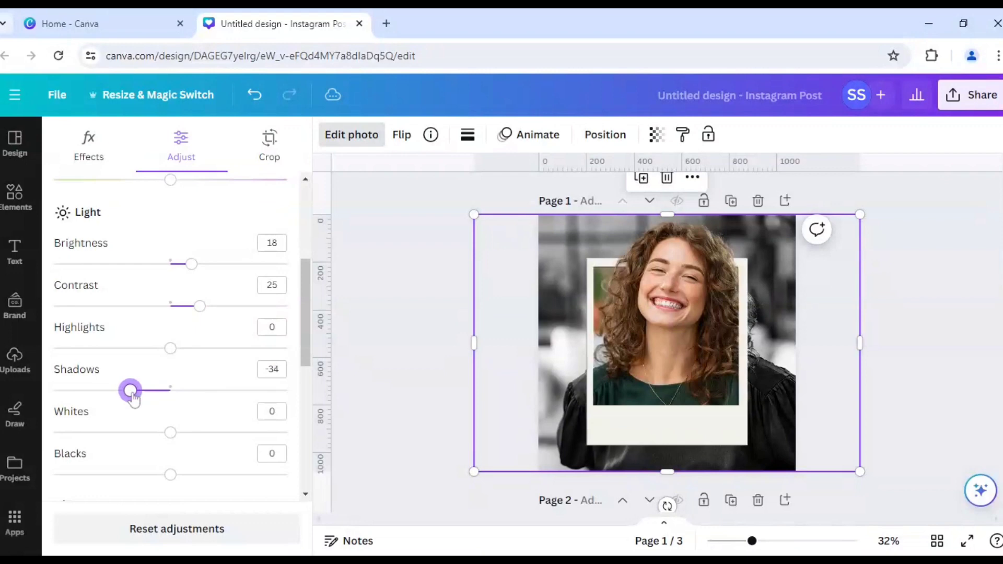
left_click(387, 394)
left_click(389, 396)
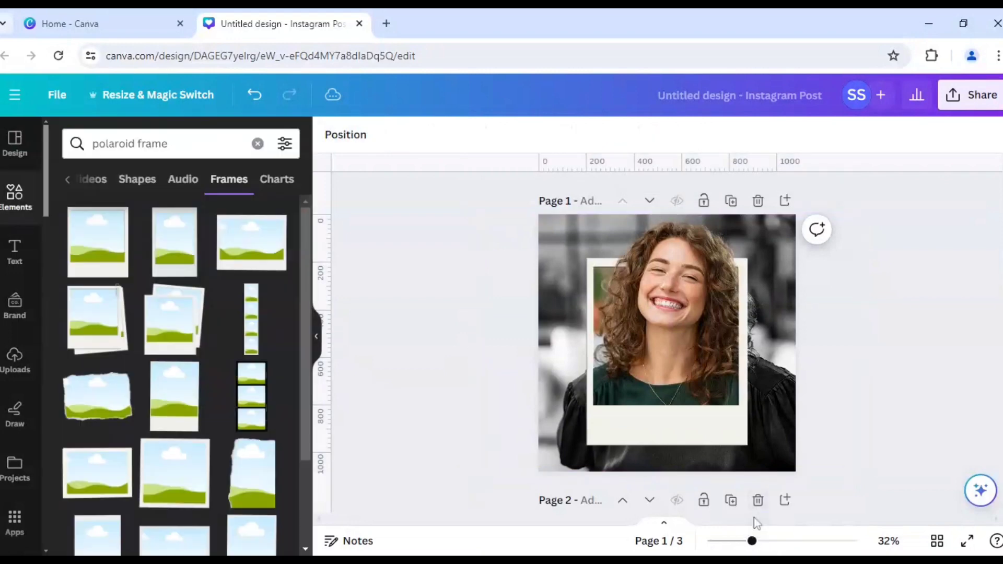
Delete page 2 with the polaroid on white and the blank page after it, keeping only page 1.
scroll(754, 518, "down", 5)
scroll(754, 518, "down", 3)
scroll(754, 519, "up", 7)
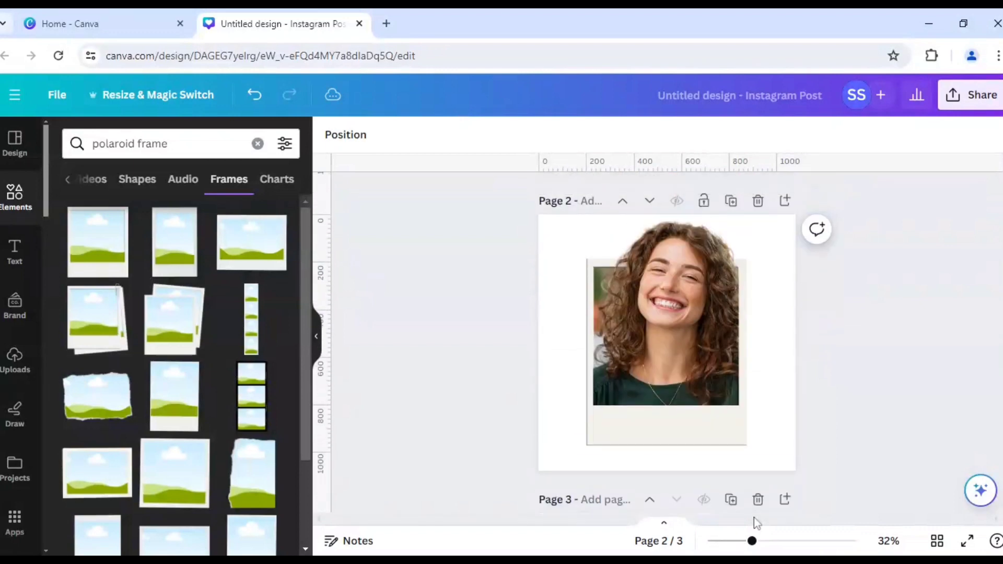
left_click(759, 426)
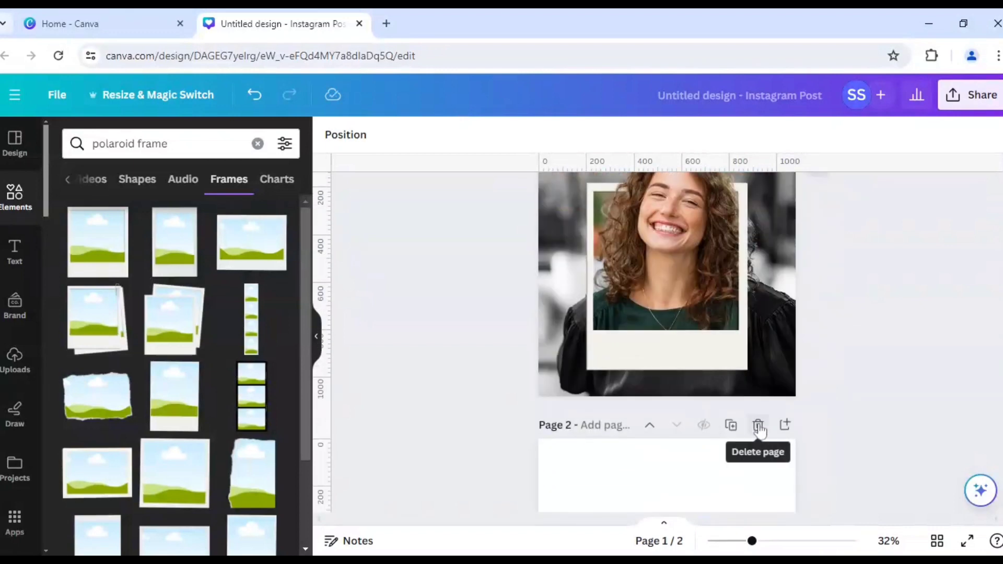
left_click(757, 426)
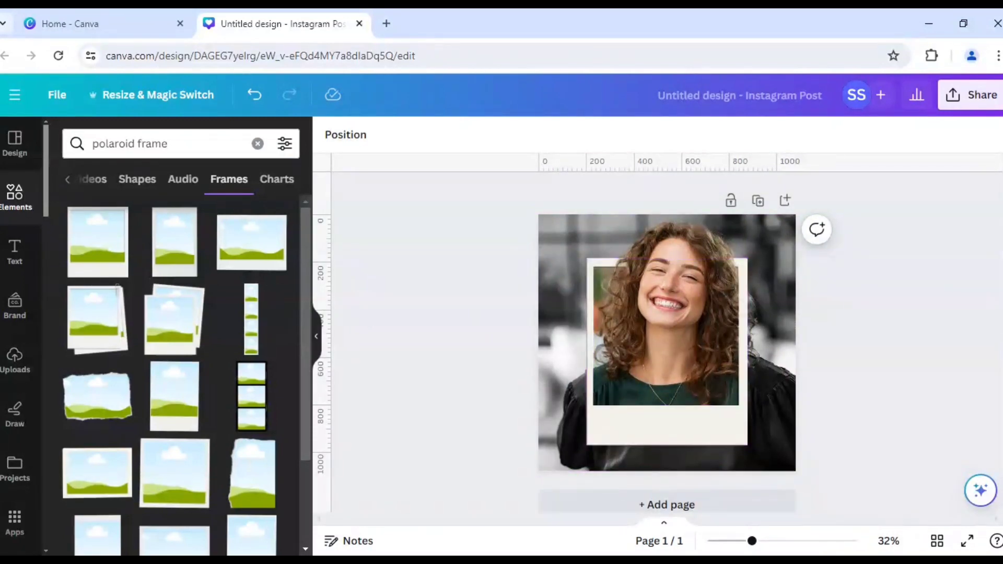
Search the elements for "happy birthday" and show all matching graphics.
left_click(258, 144)
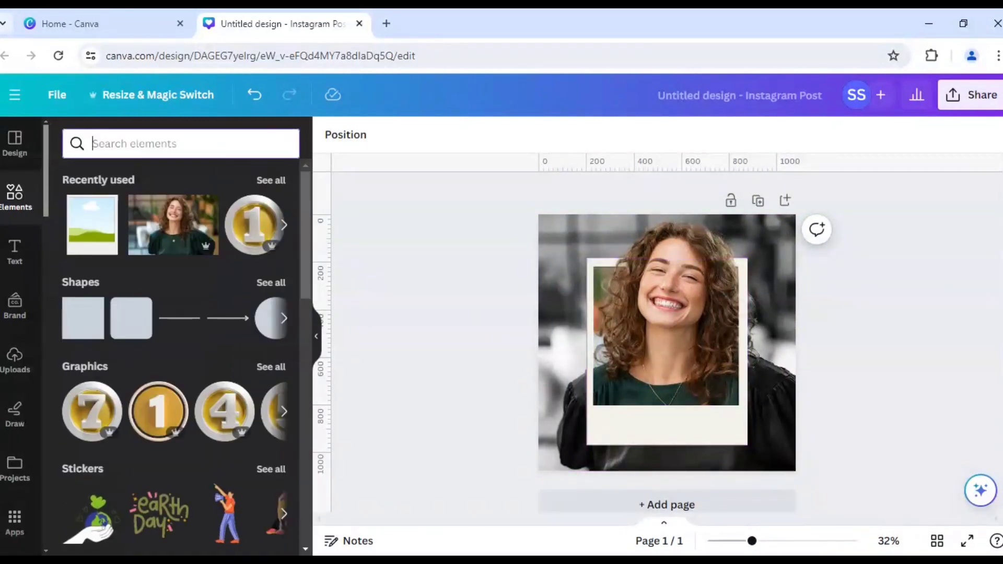
type("happ")
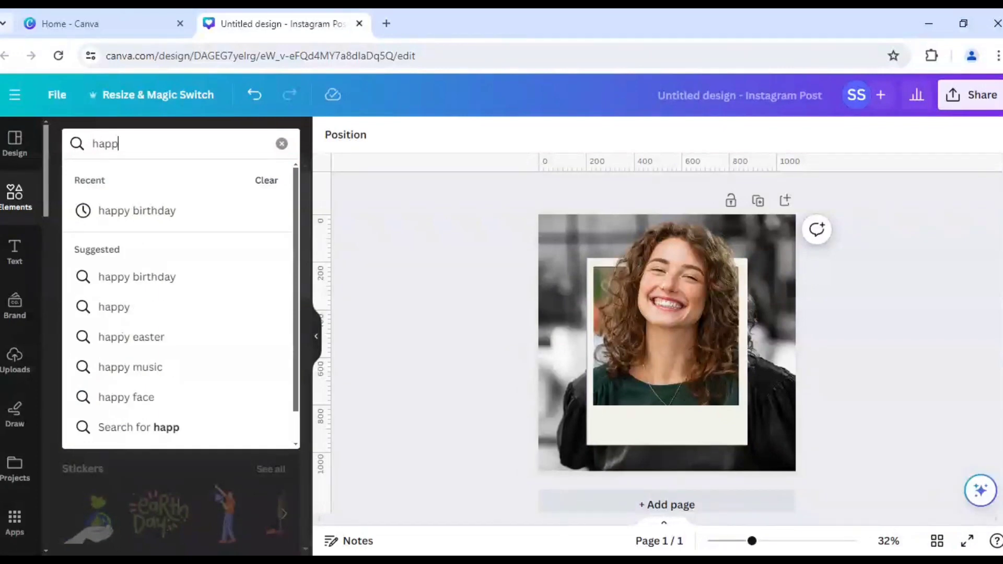
type("y birt")
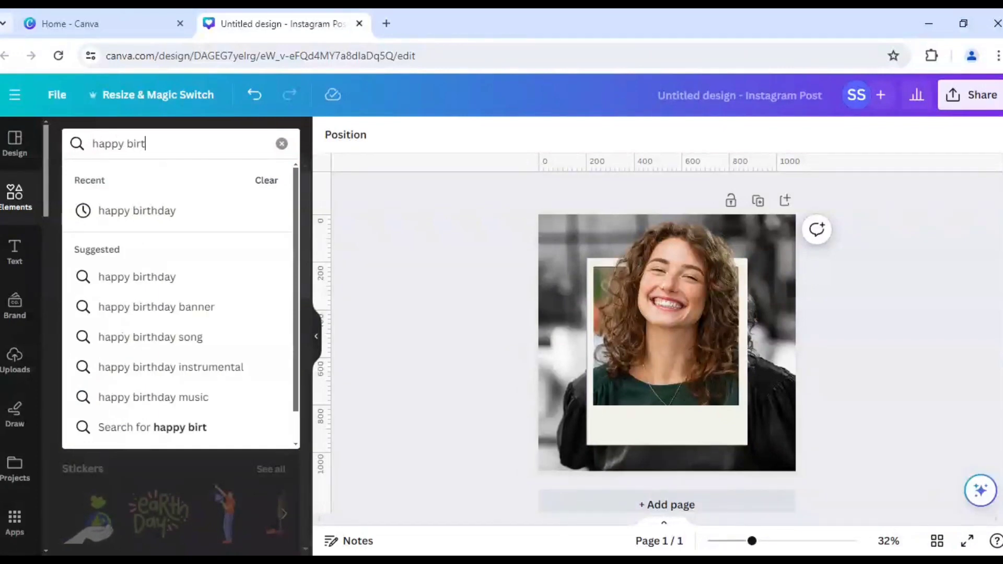
type("hday")
key("Return")
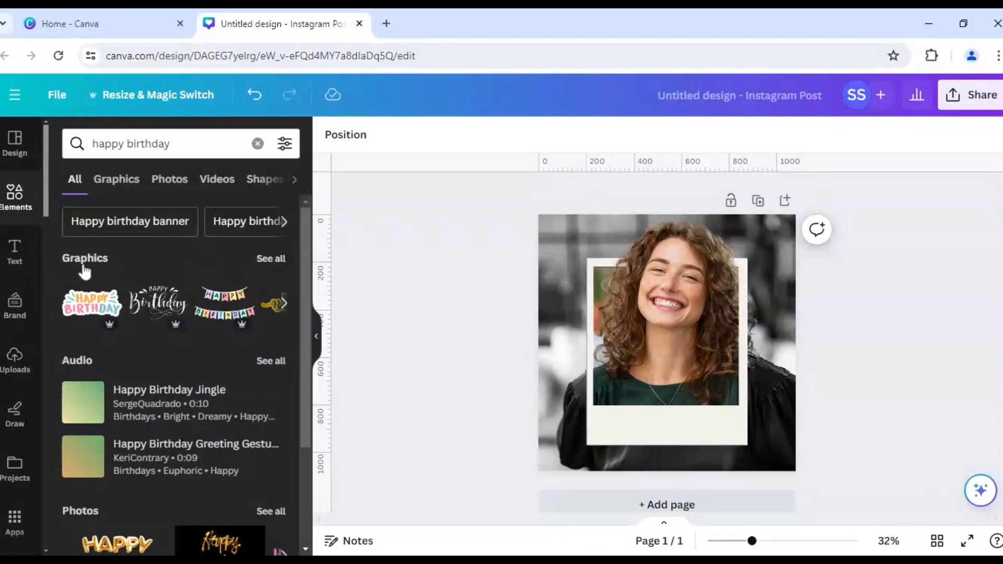
left_click(280, 261)
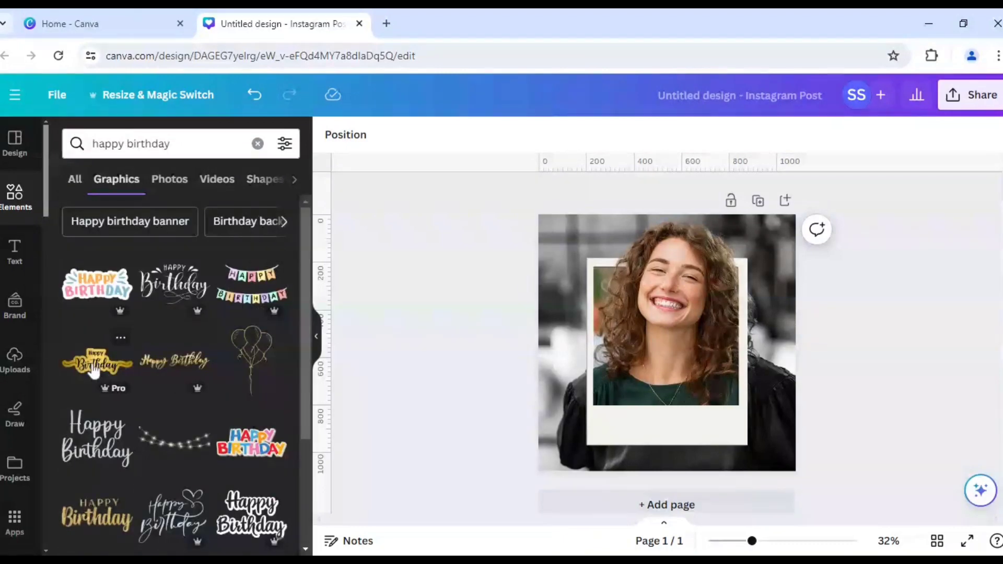
Add the gold Happy Birthday ribbon graphic, shrink it and place it in the polaroid's blank lower border.
left_click(97, 372)
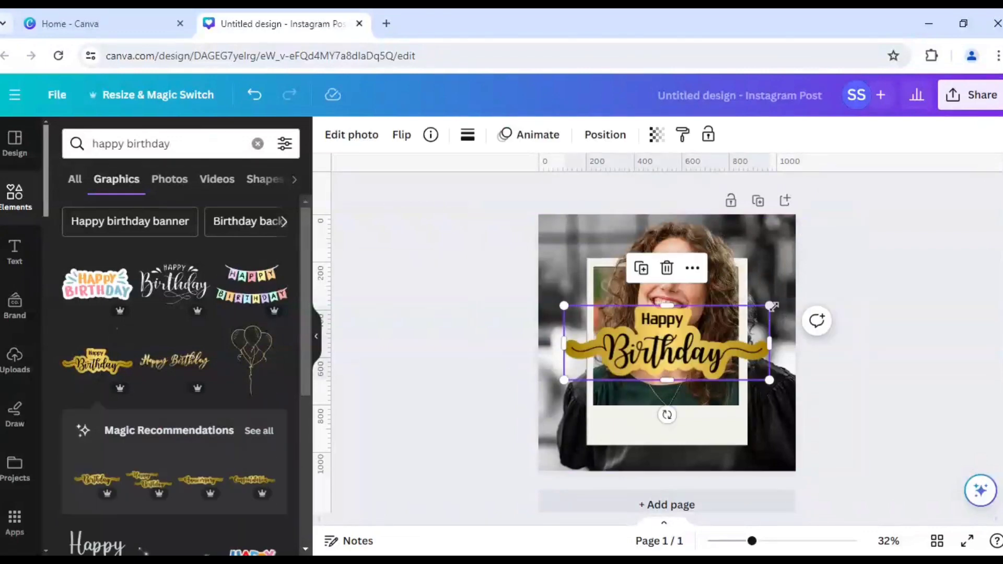
left_click_drag(734, 324, 698, 429)
left_click_drag(694, 426, 694, 424)
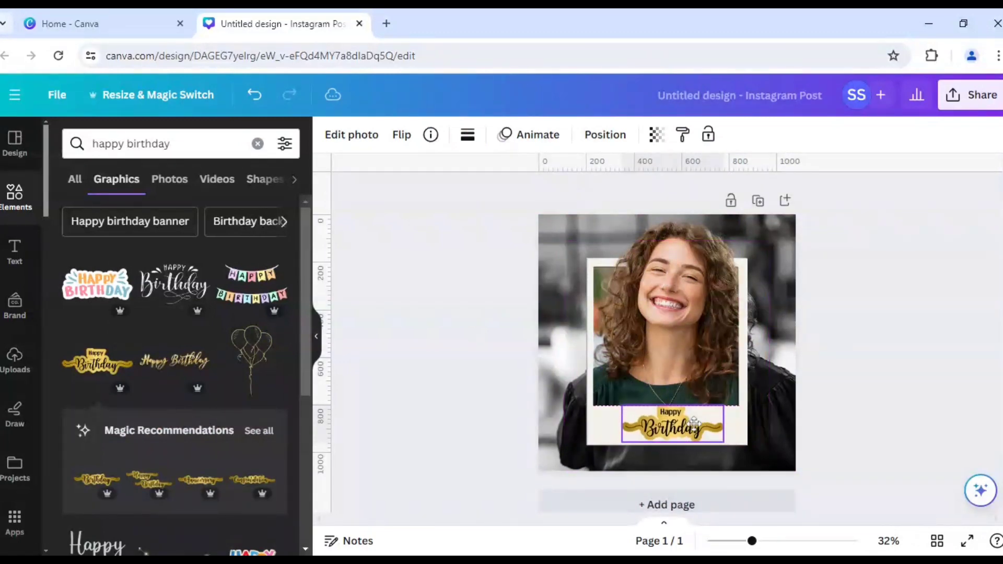
Apply the Sea Green duotone effect to the Happy Birthday graphic.
left_click(694, 423)
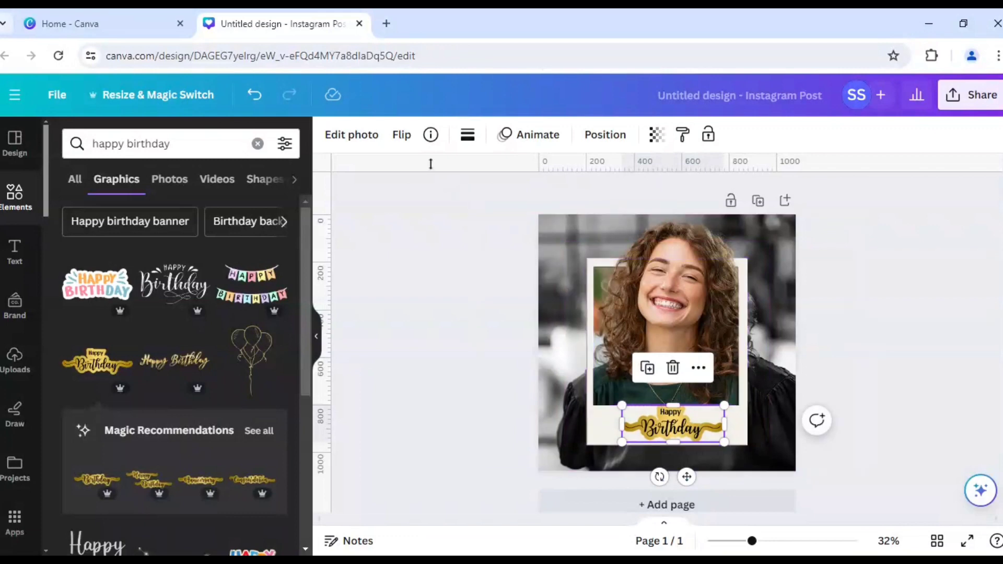
left_click(342, 137)
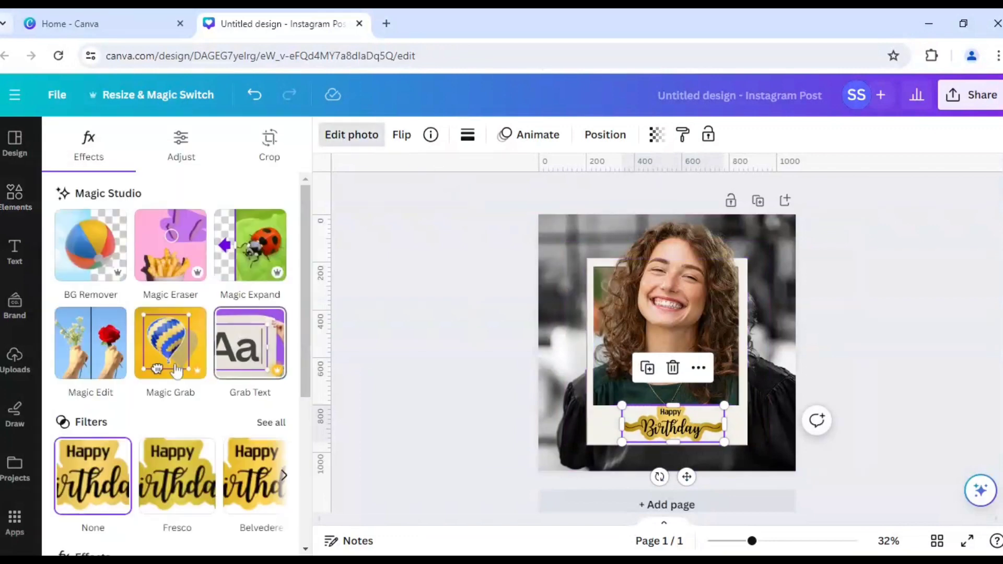
scroll(177, 372, "down", 4)
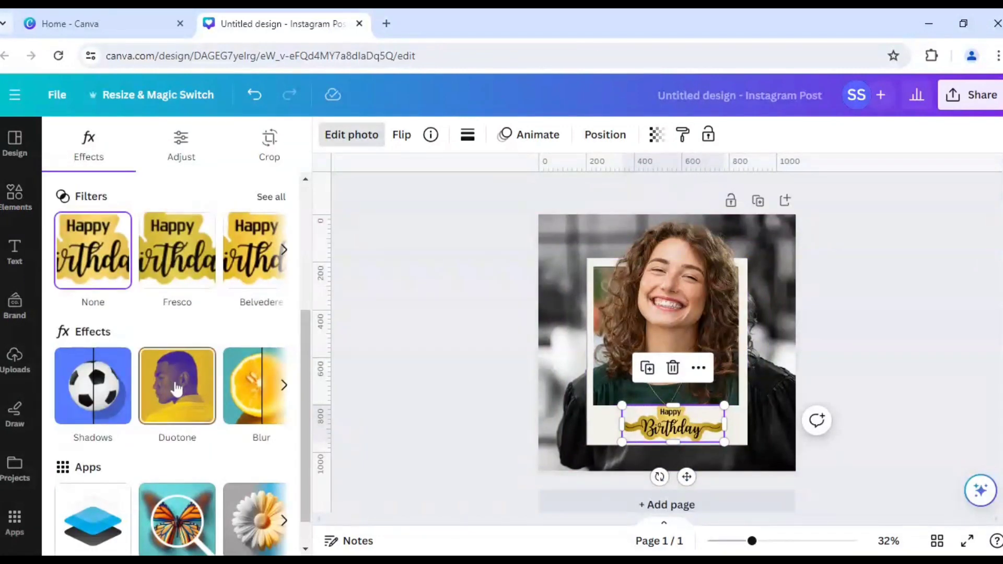
left_click(177, 388)
scroll(172, 389, "down", 2)
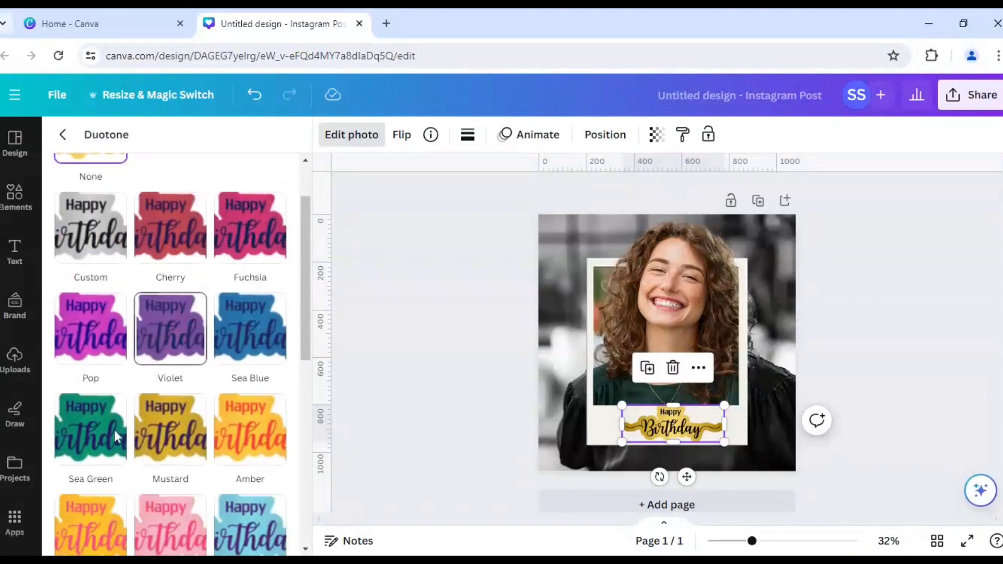
left_click(99, 433)
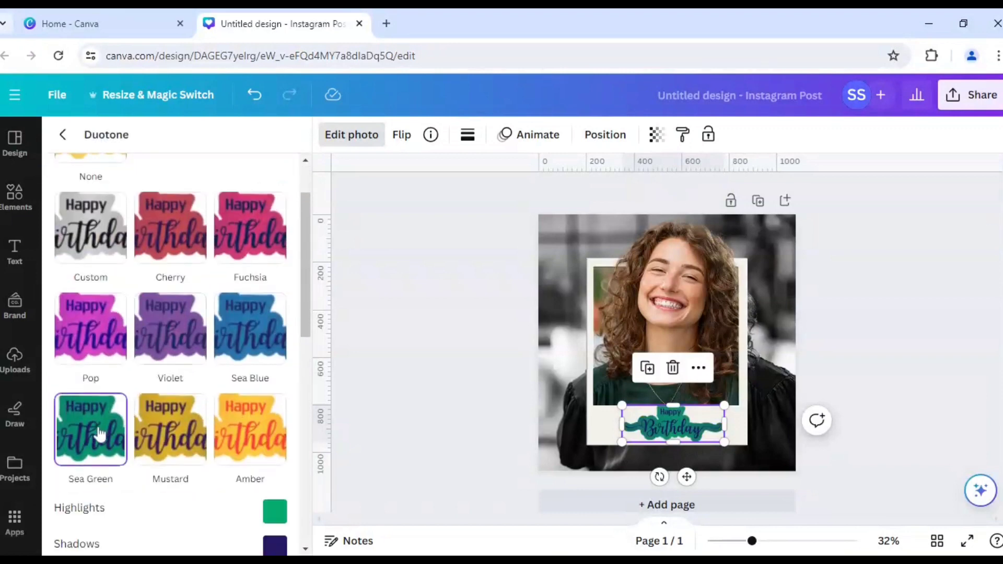
Set the graphic's duotone highlights to dark green #223B35 sampled from the photo and its shadows to near-white #F8F8F8.
scroll(195, 481, "down", 2)
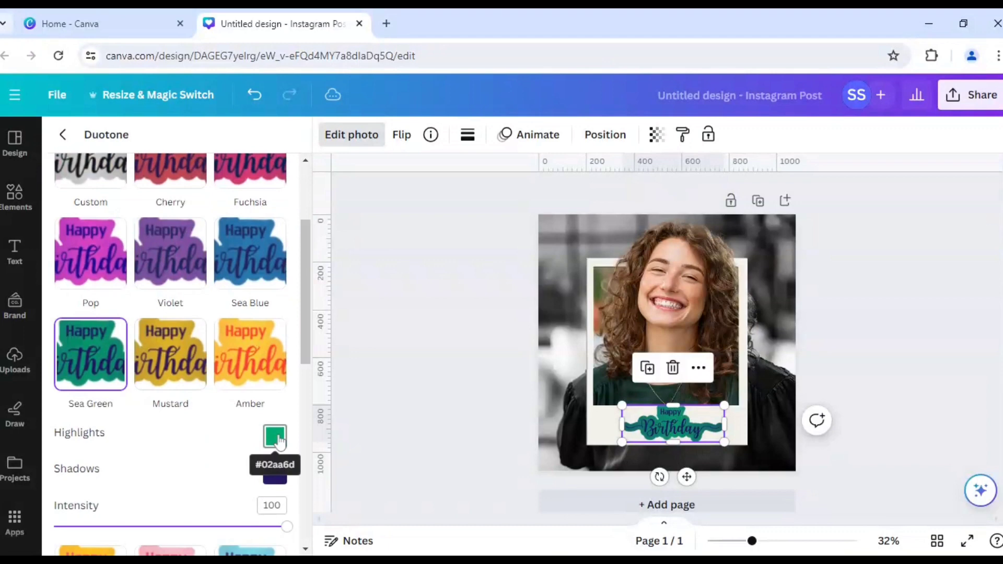
left_click(276, 437)
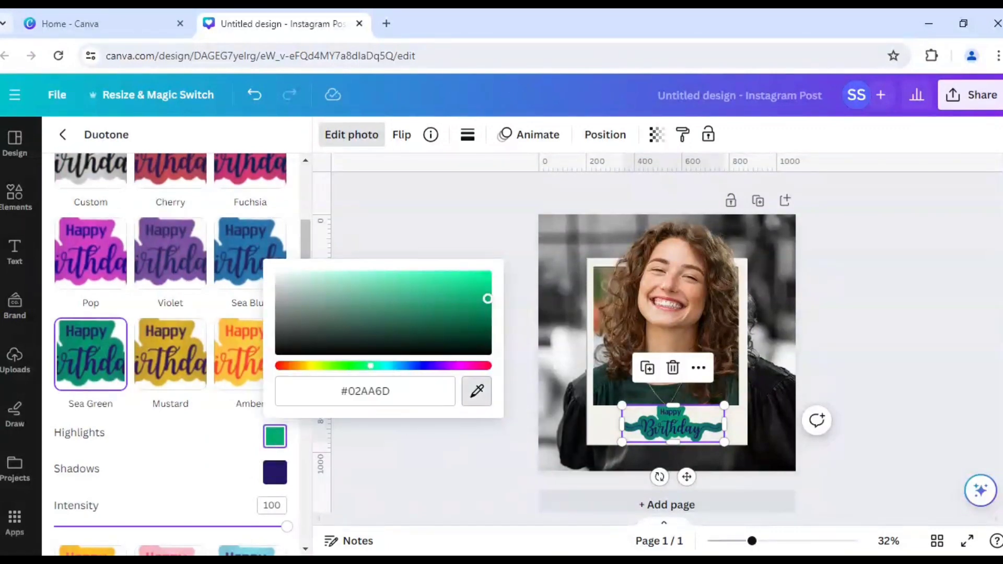
left_click(603, 324)
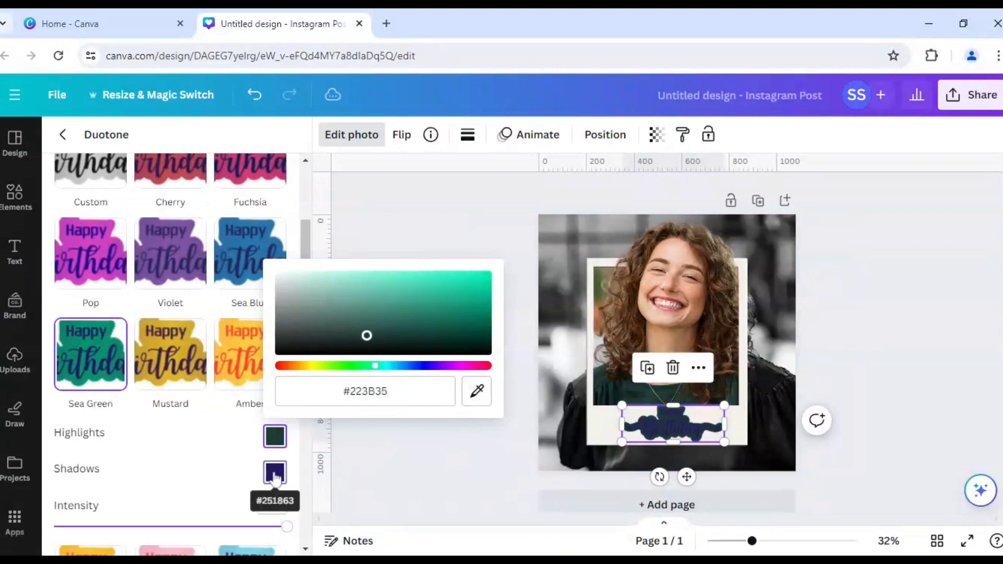
left_click(275, 473)
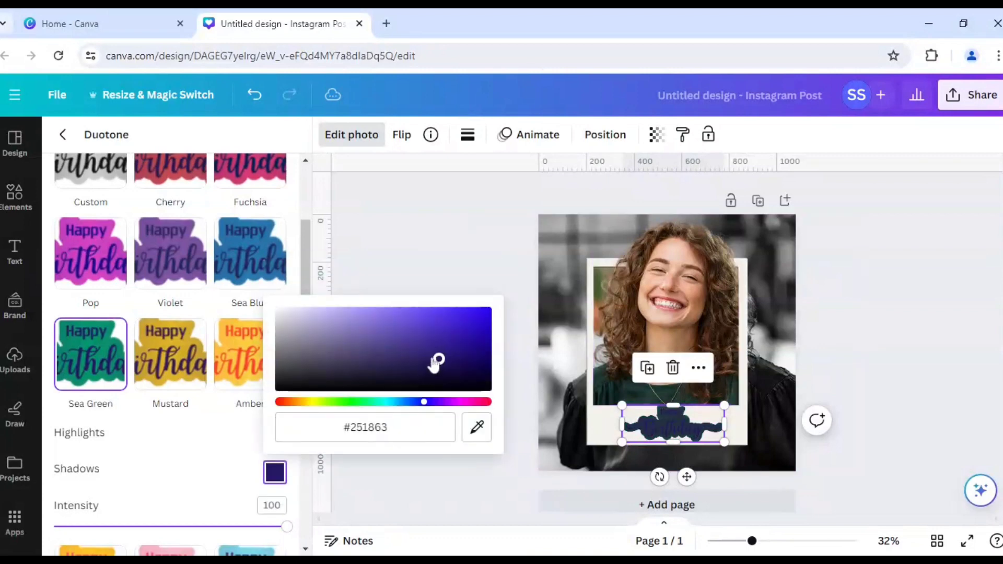
left_click_drag(437, 361, 255, 311)
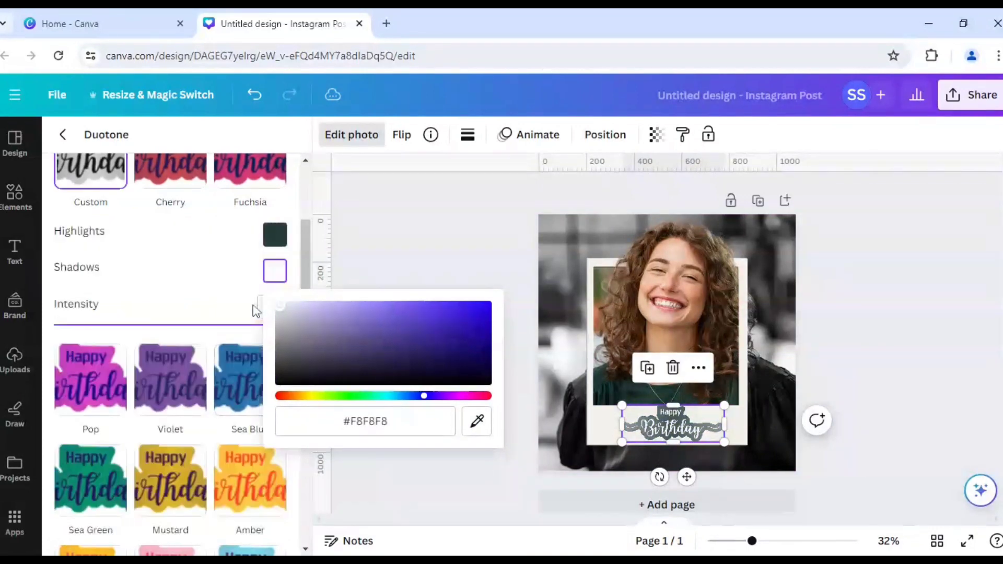
left_click(419, 236)
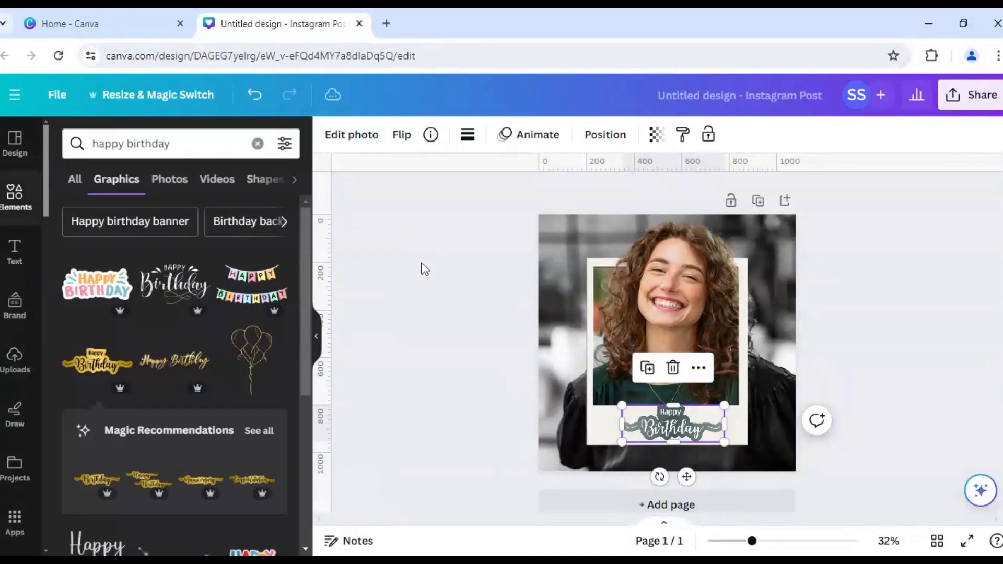